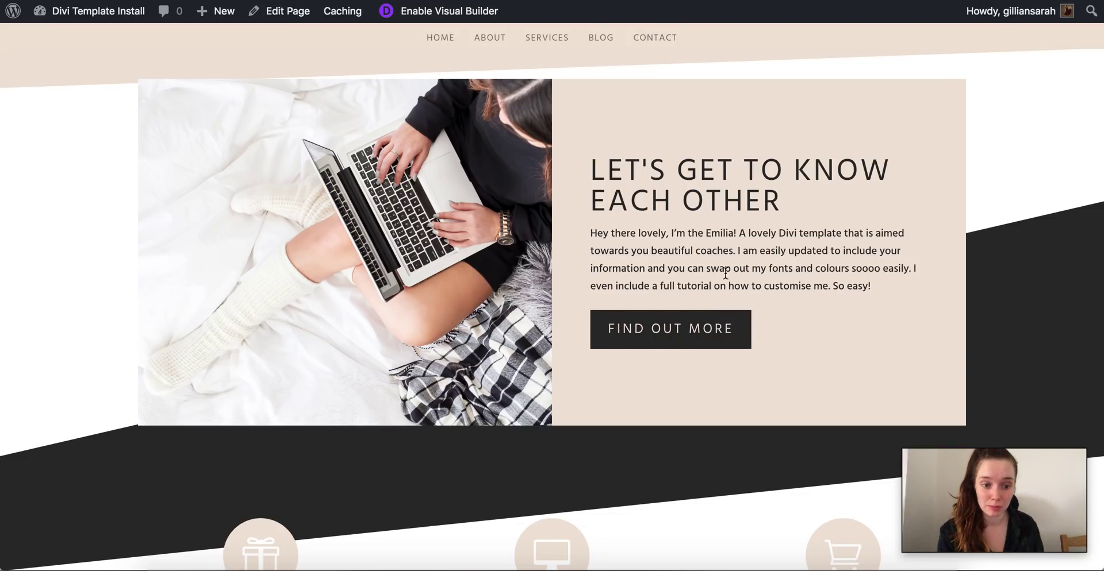
# Enable the Divi Visual Builder on the coach template homepage.
pyautogui.click(444, 15)
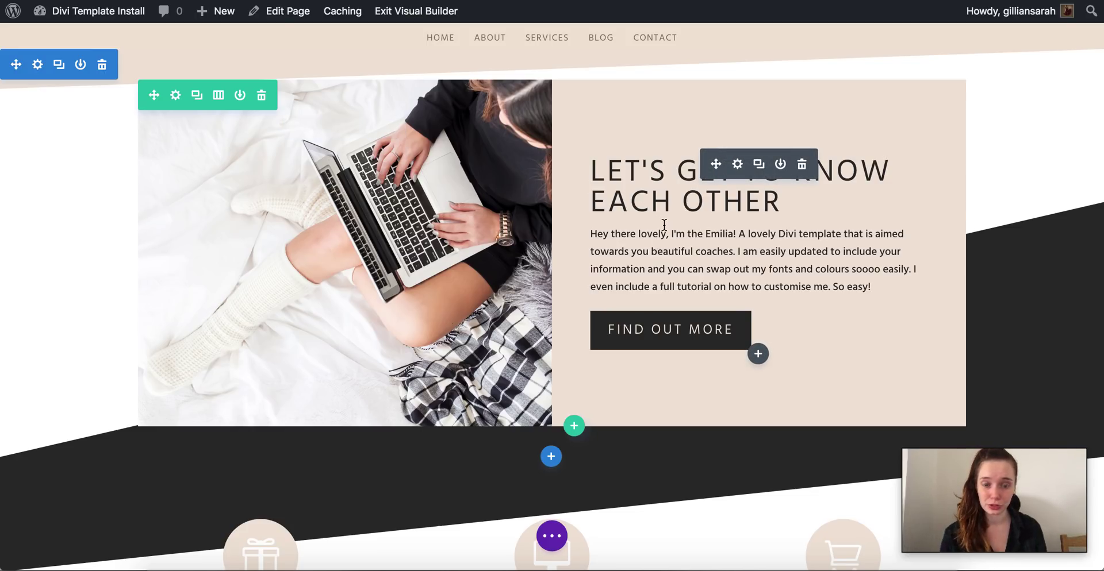
# Replace the hero heading 'LET'S GET TO KNOW EACH OTHER' with 'WE CAN CUSTOMISE'.
pyautogui.click(623, 168)
pyautogui.moveTo(596, 163); pyautogui.dragTo(799, 184)
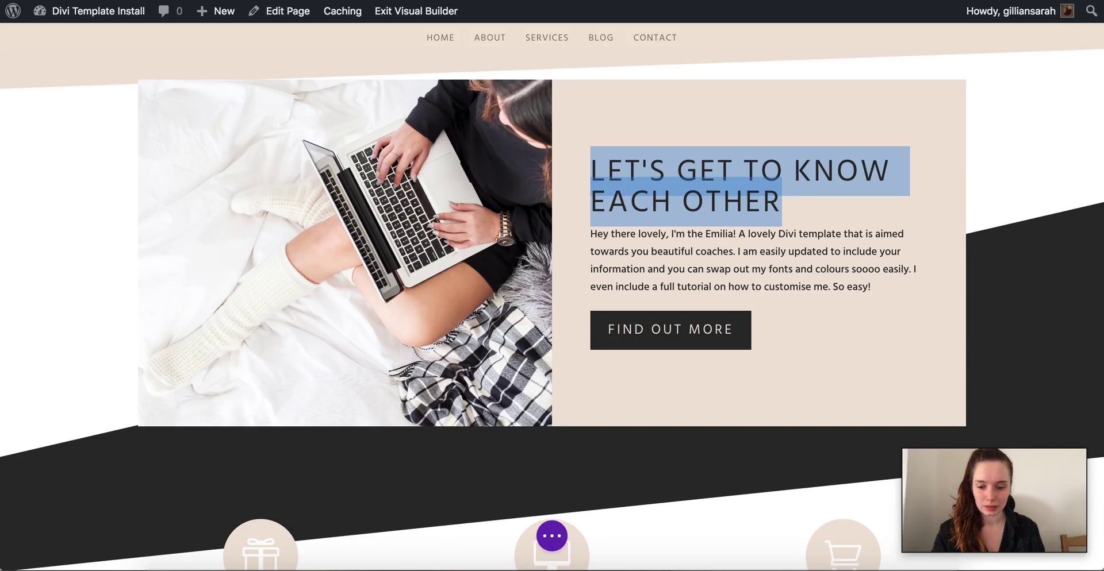
pyautogui.write('WE CAN CUSTOMISE')
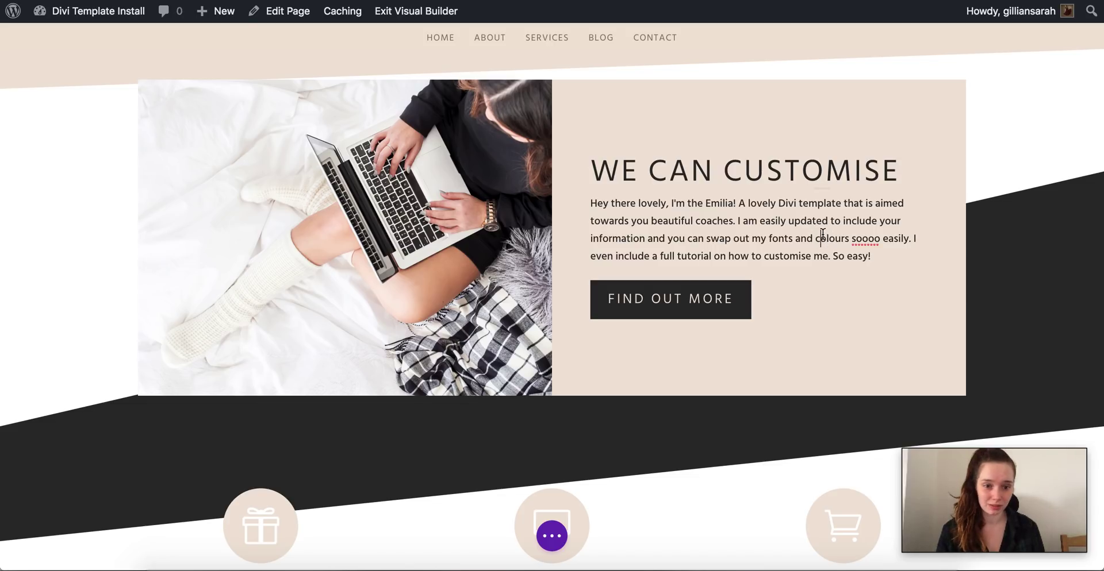
pyautogui.scroll(-6, 887, 298)
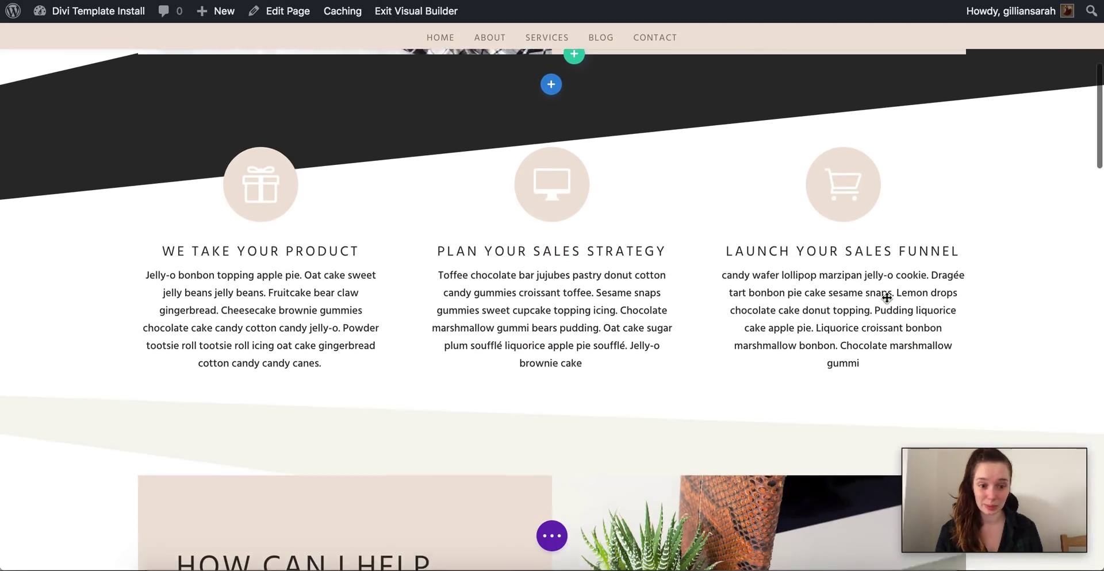
pyautogui.scroll(6, 882, 299)
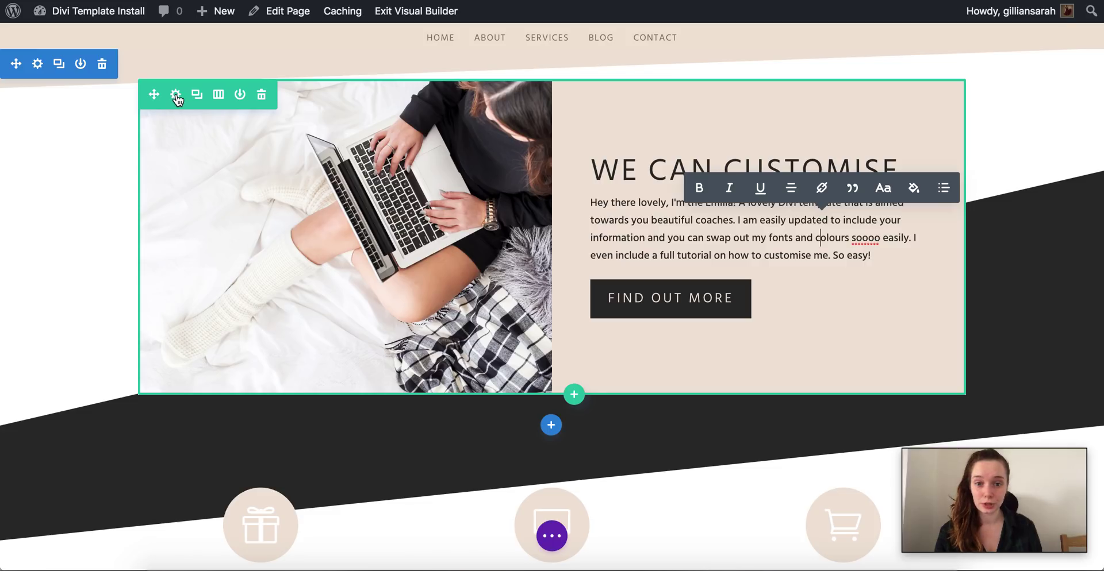
# Remove the laptop photo from the row's Column 1 background.
pyautogui.click(177, 96)
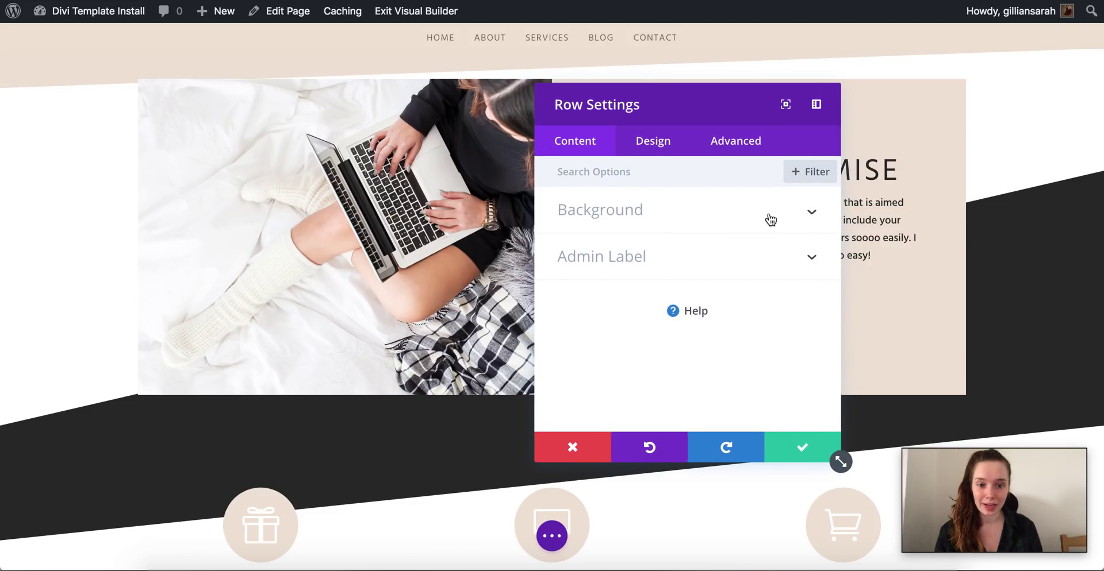
pyautogui.click(770, 220)
pyautogui.scroll(-5, 826, 215)
pyautogui.scroll(5, 920, 221)
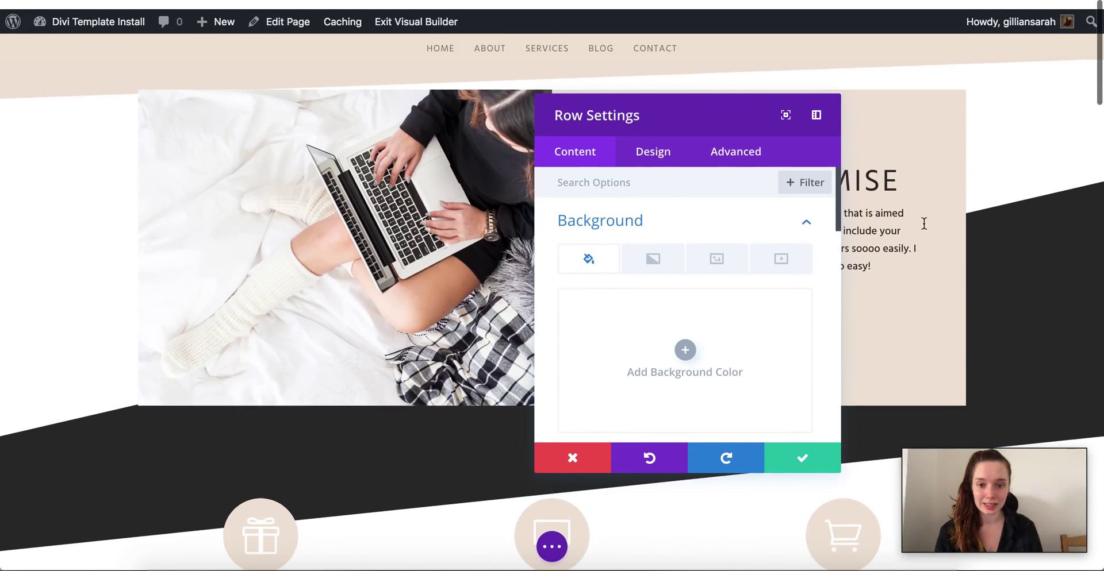
pyautogui.scroll(-5, 826, 250)
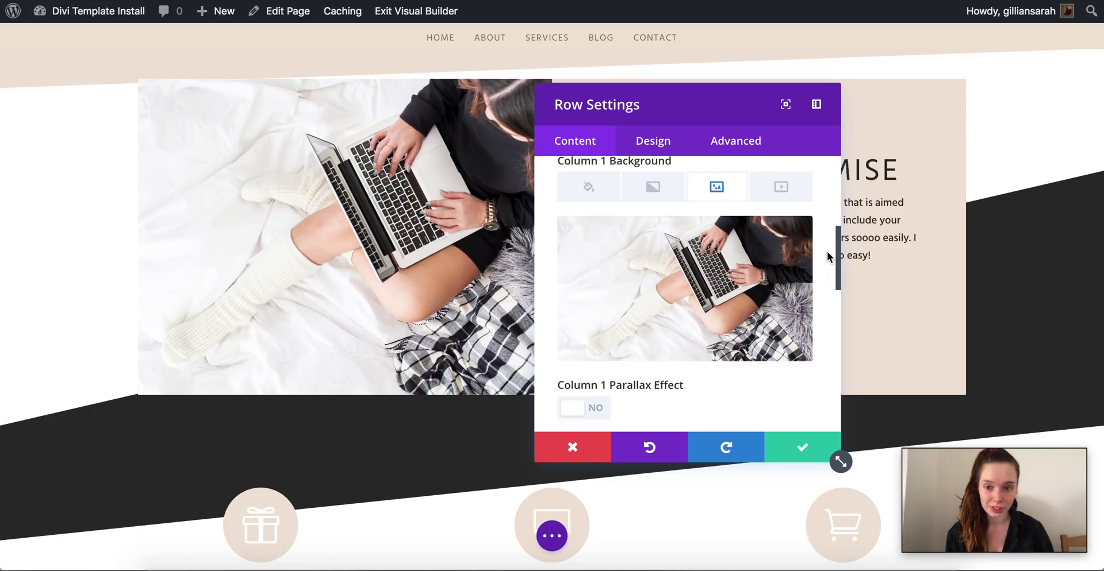
pyautogui.moveTo(656, 287)
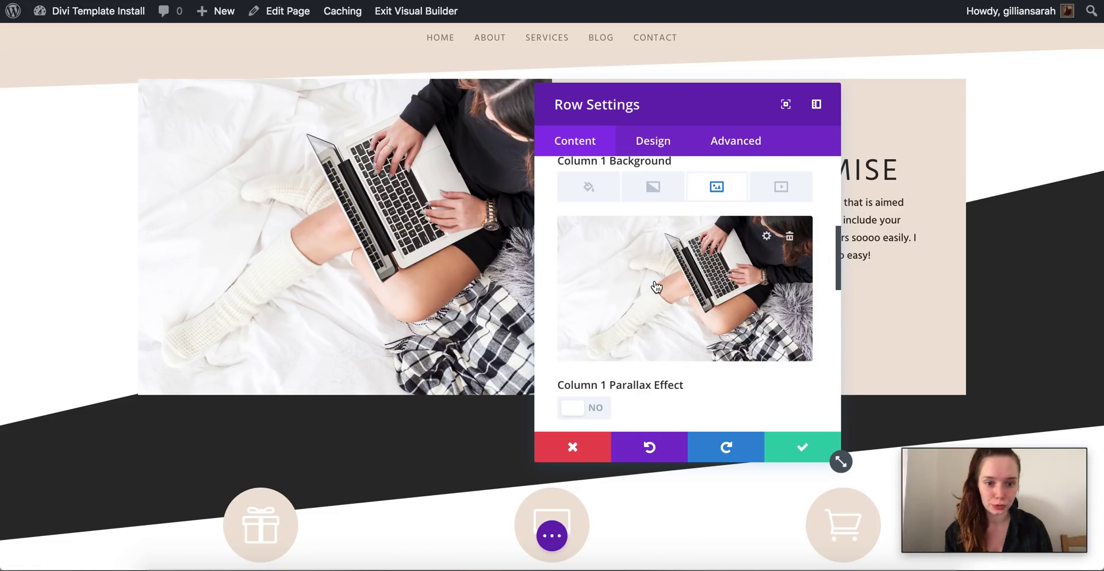
pyautogui.click(789, 236)
# Set the smiling woman in the kitchen photo from the Media Library as Column 1's background.
pyautogui.click(677, 280)
pyautogui.click(289, 80)
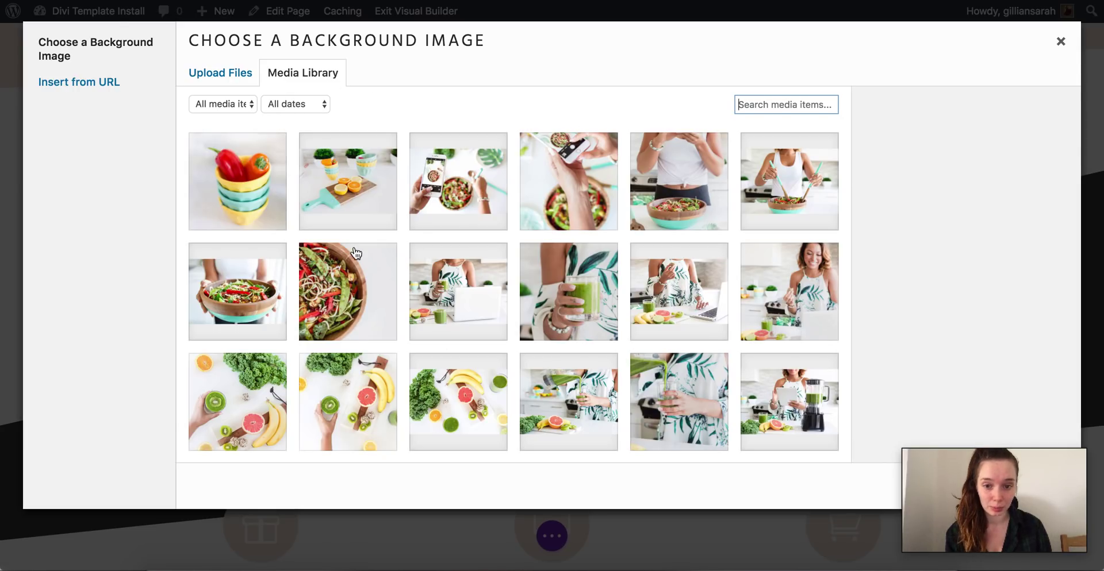
pyautogui.click(219, 80)
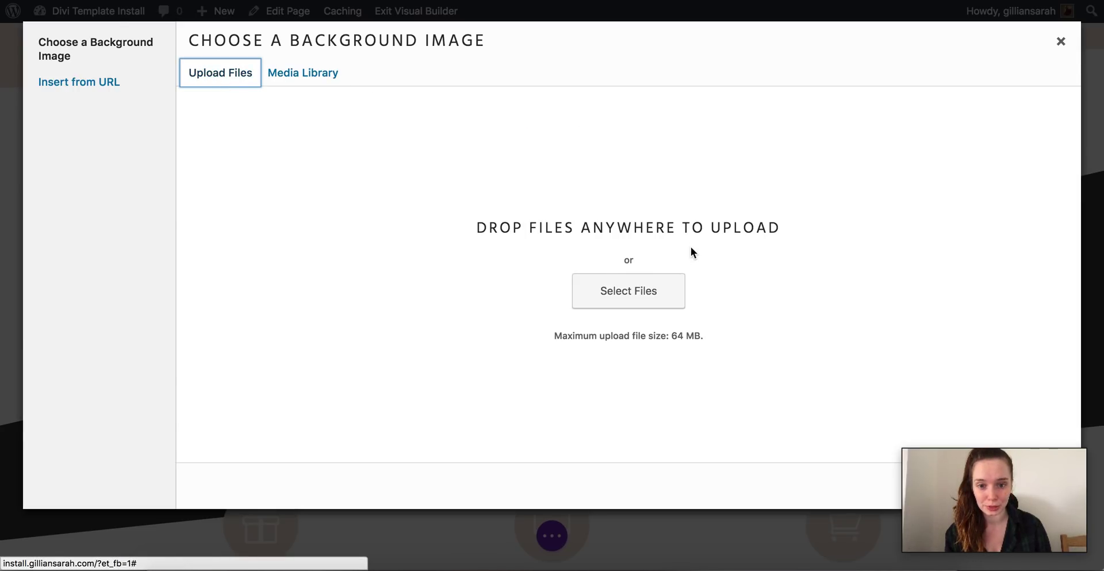
pyautogui.click(325, 77)
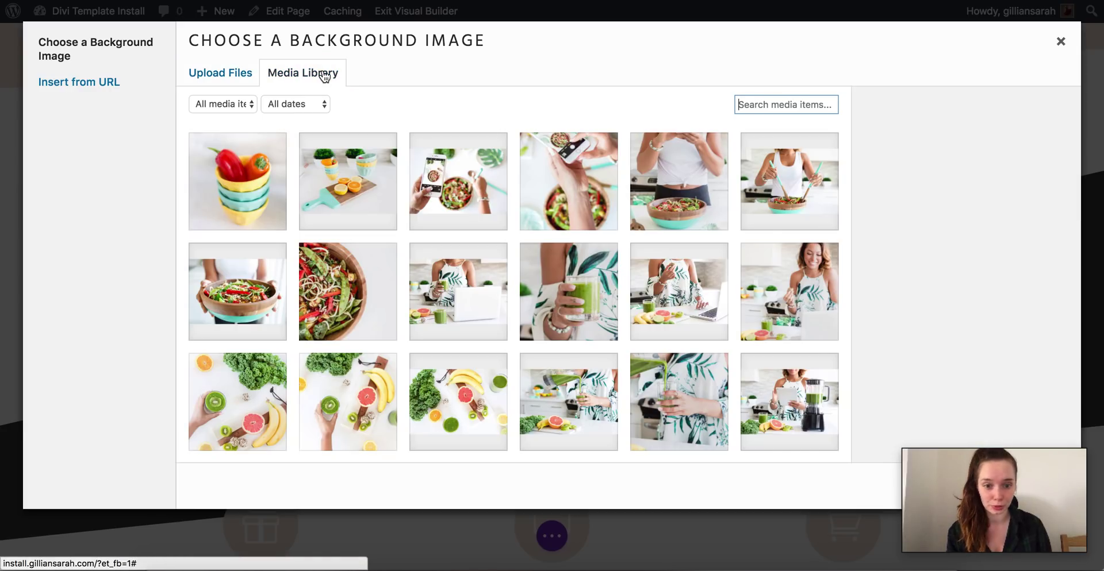
pyautogui.click(773, 306)
pyautogui.moveTo(994, 338); pyautogui.dragTo(996, 245)
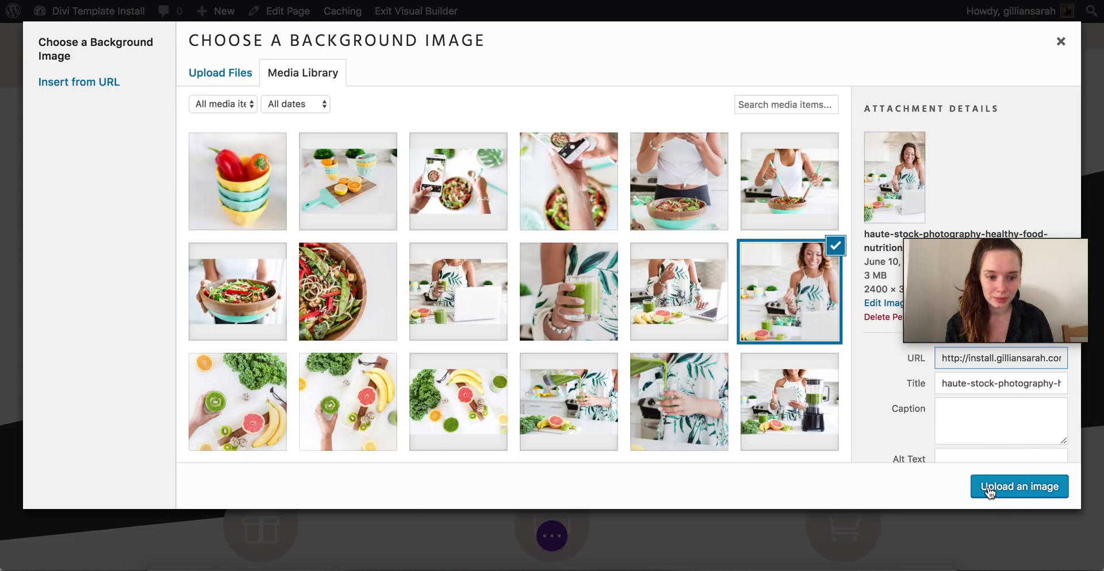
pyautogui.click(1019, 487)
pyautogui.moveTo(1022, 253); pyautogui.dragTo(1026, 448)
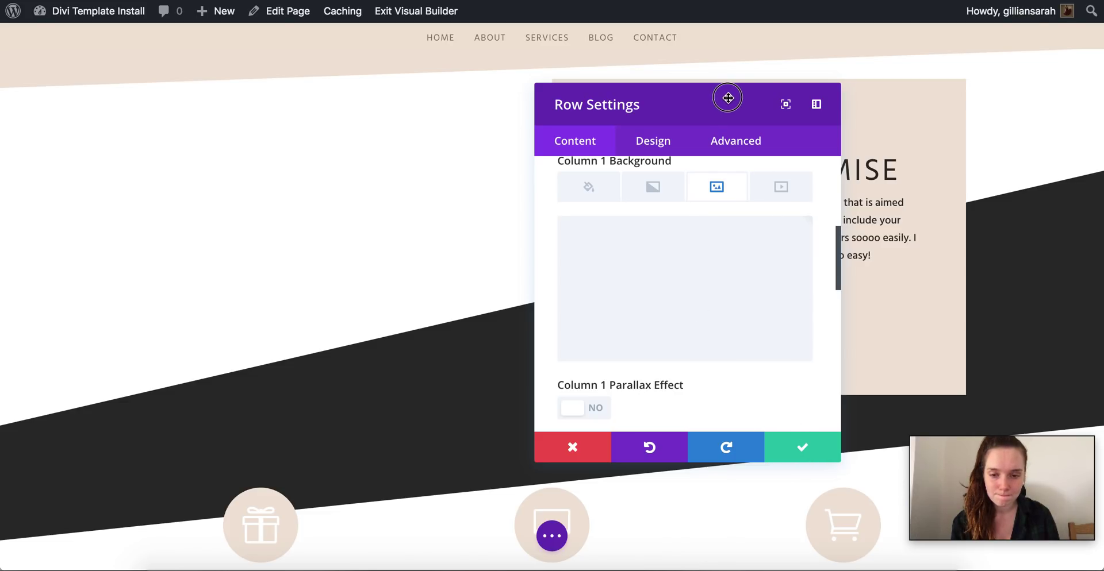
pyautogui.moveTo(680, 102); pyautogui.dragTo(544, 128)
# Set the row's Column 2 background to blue-grey #abc5d1 and save.
pyautogui.scroll(-4, 808, 316)
pyautogui.scroll(-2, 603, 253)
pyautogui.scroll(-5, 605, 258)
pyautogui.moveTo(551, 264)
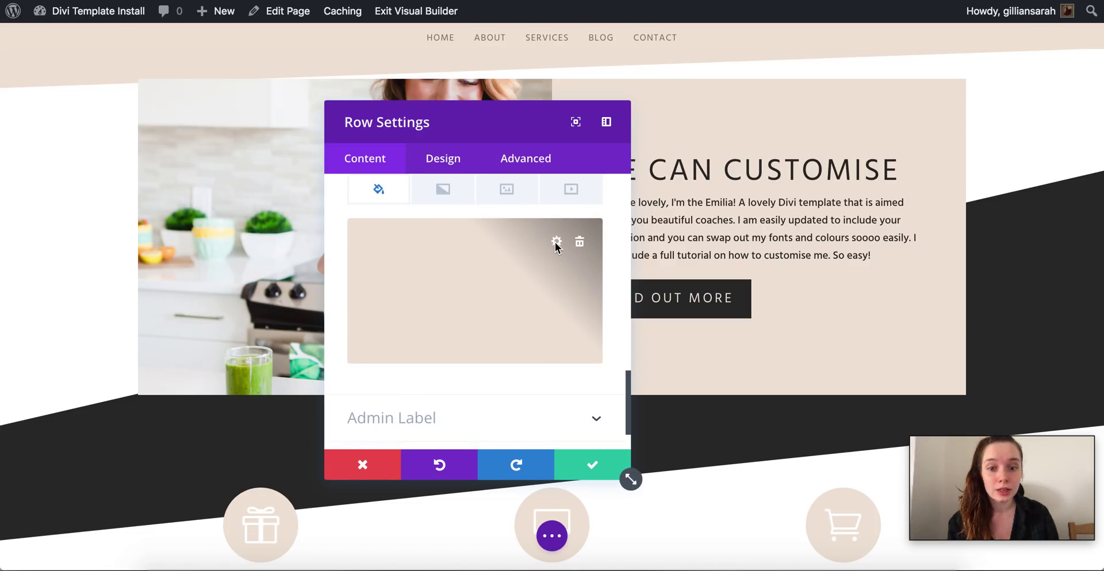
pyautogui.click(556, 242)
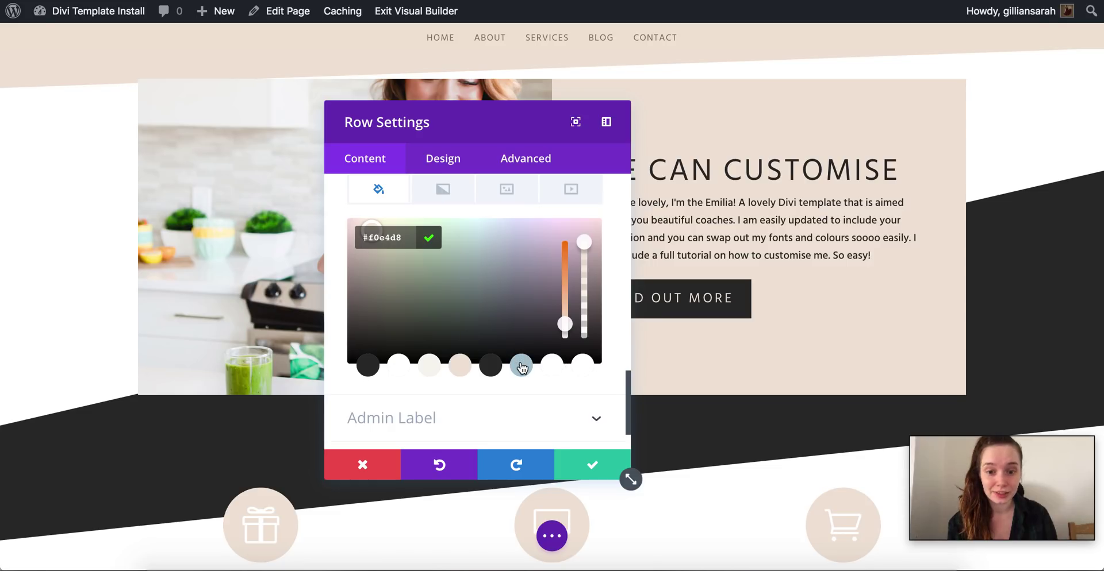
pyautogui.click(522, 367)
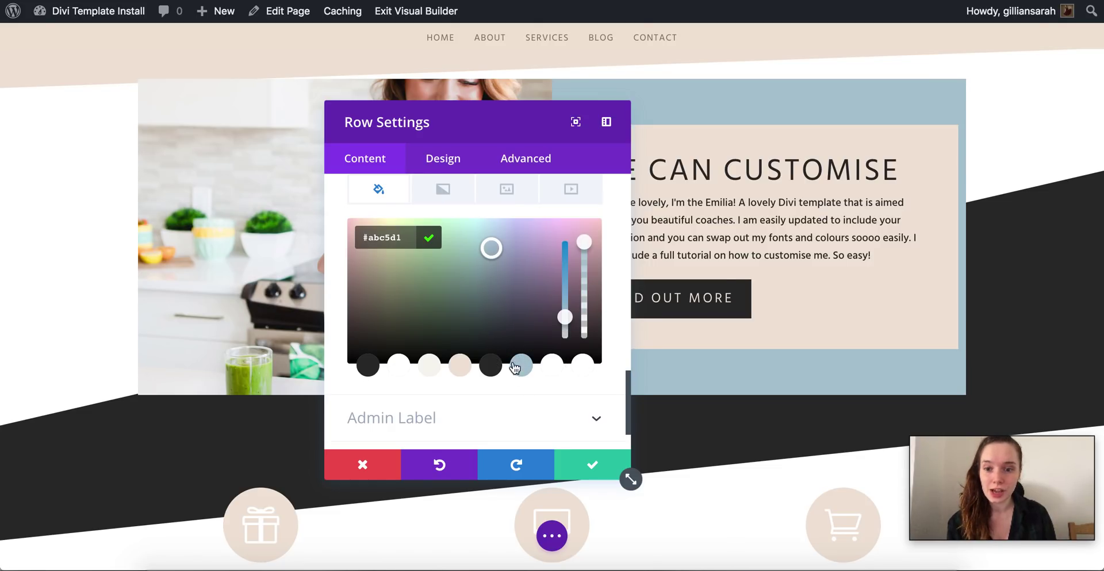
pyautogui.moveTo(454, 269)
pyautogui.mouseDown()
pyautogui.moveTo(480, 322)
pyautogui.moveTo(463, 293)
pyautogui.mouseUp()
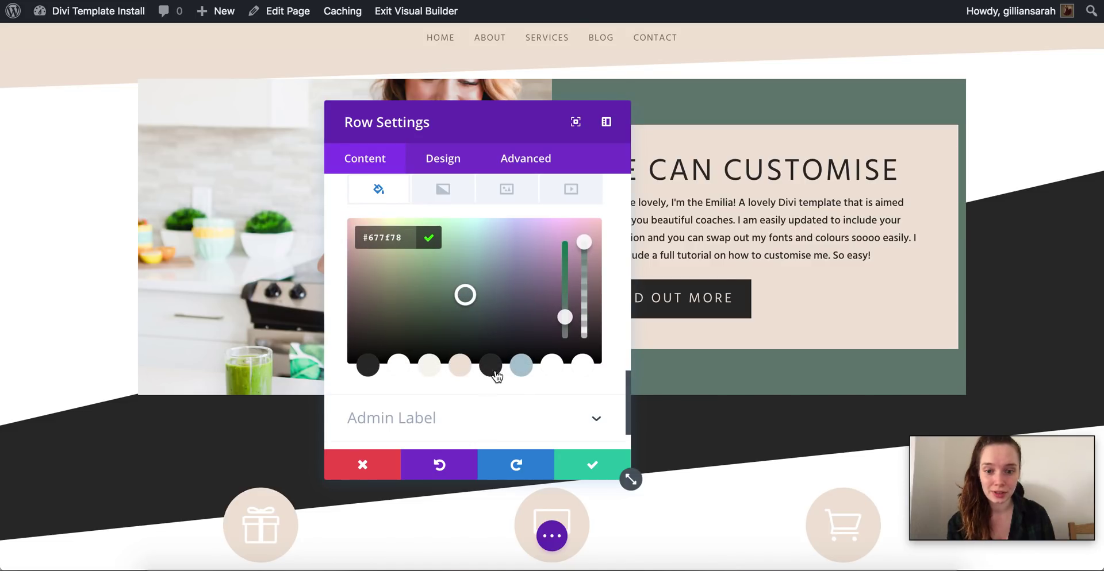
pyautogui.click(521, 368)
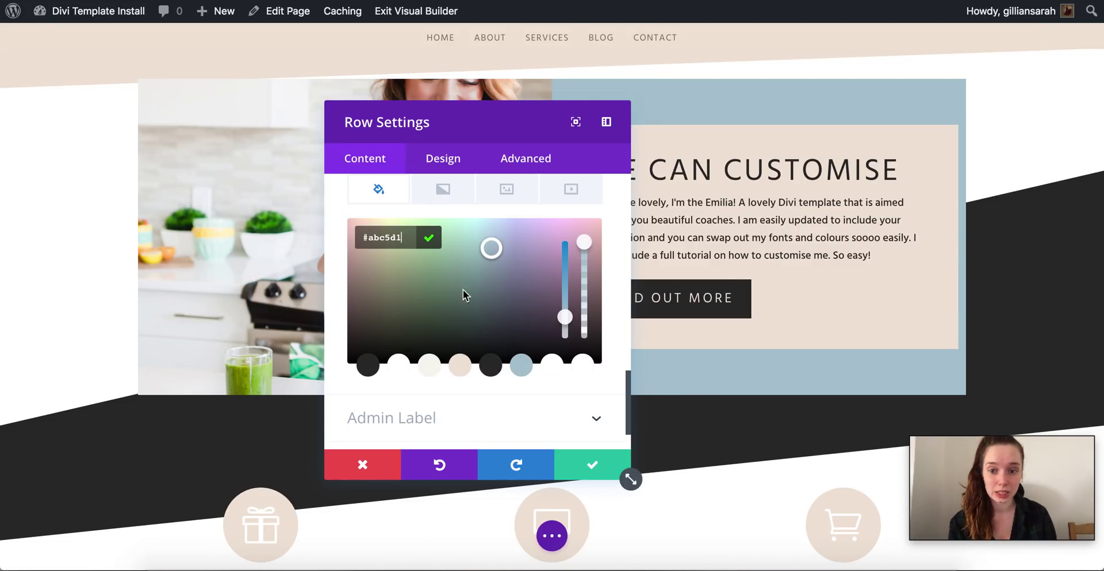
pyautogui.click(595, 463)
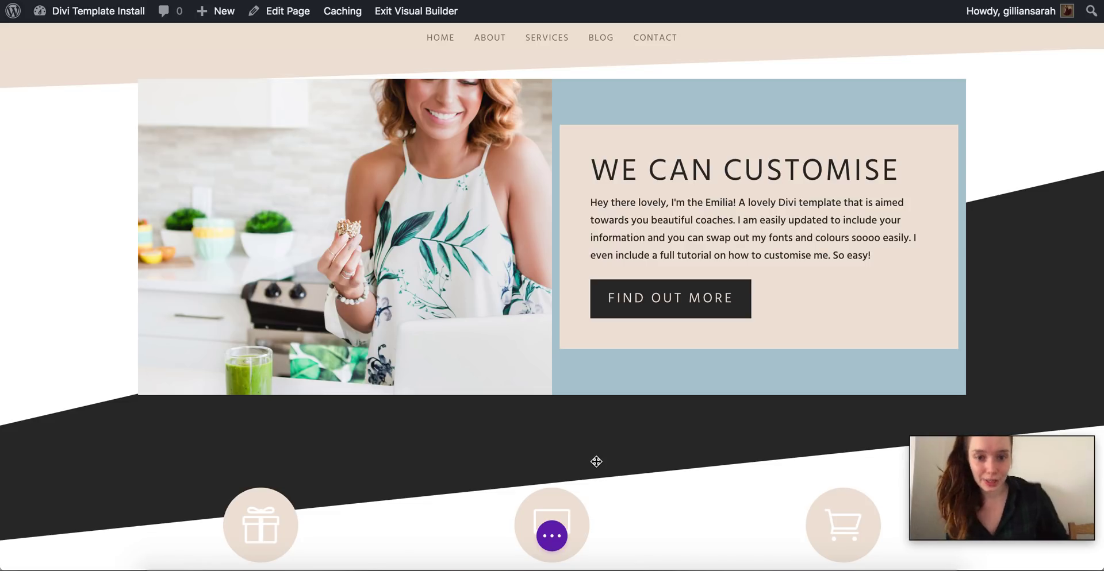
# Make the Call To Action module's background #abc5d1 and save.
pyautogui.moveTo(741, 178)
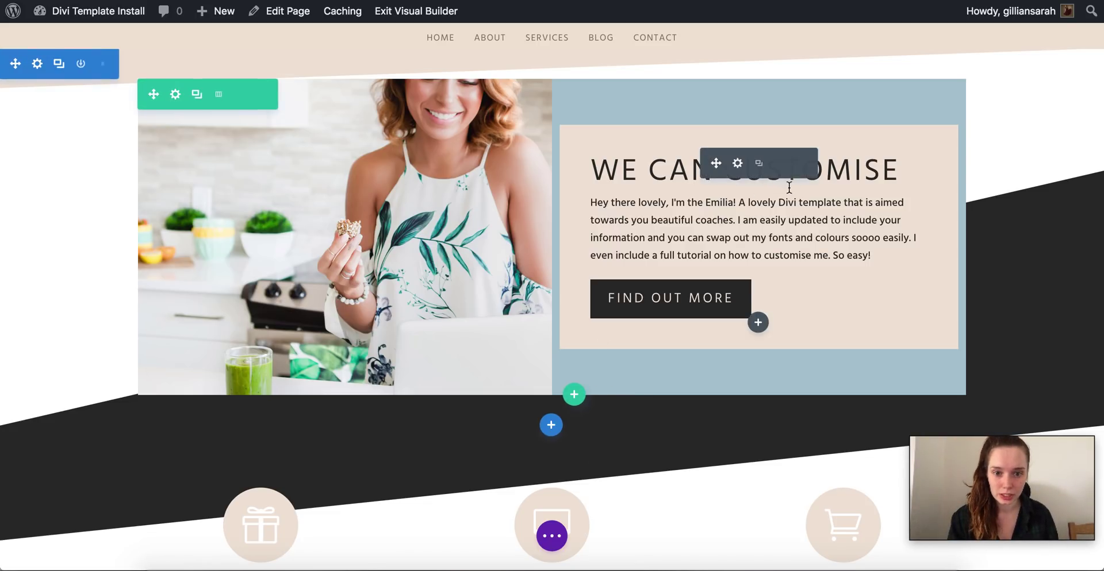
pyautogui.moveTo(734, 166); pyautogui.dragTo(741, 170)
pyautogui.click(739, 165)
pyautogui.scroll(-5, 565, 270)
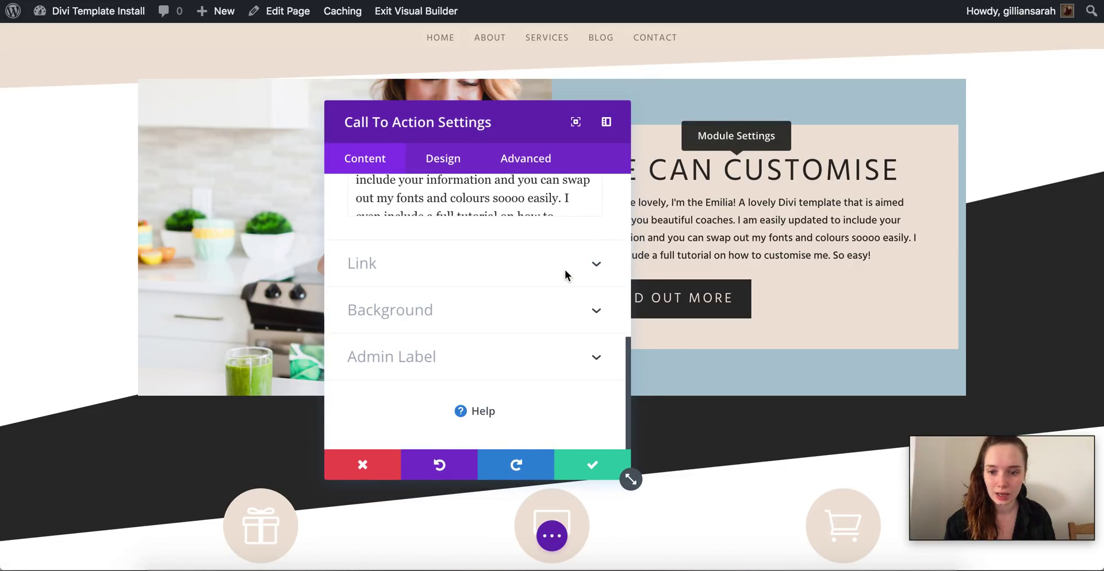
pyautogui.click(466, 365)
pyautogui.click(529, 328)
pyautogui.click(521, 411)
pyautogui.click(613, 476)
# Select the intro paragraph text for replacement.
pyautogui.scroll(-2, 901, 309)
pyautogui.scroll(-2, 901, 308)
pyautogui.scroll(5, 901, 309)
pyautogui.click(685, 235)
pyautogui.moveTo(887, 253); pyautogui.dragTo(558, 209)
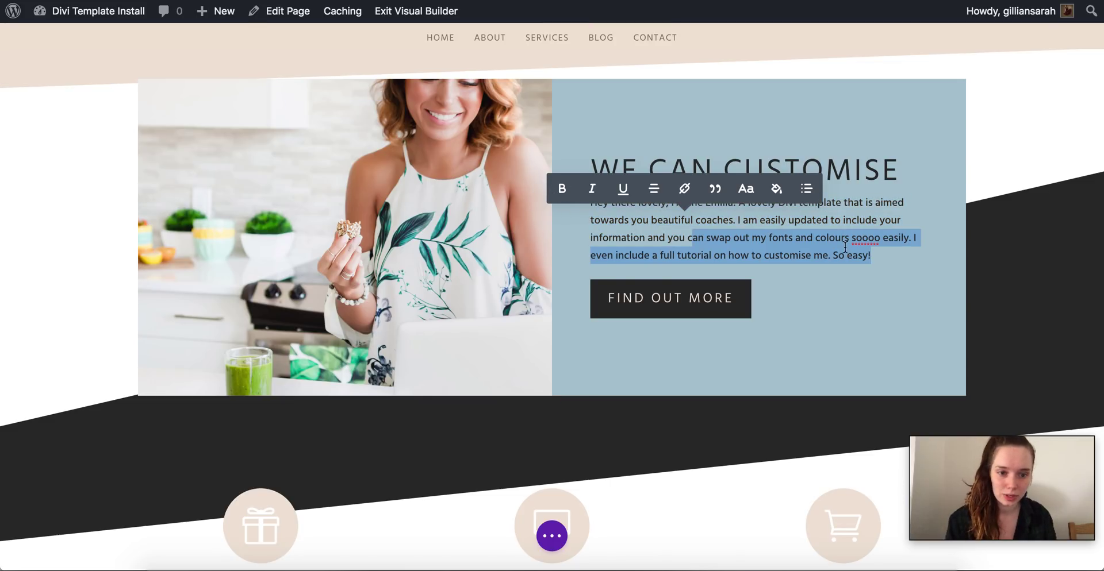
# Replace the intro paragraph with 'custom text' pasted repeatedly to about twelve lines.
pyautogui.moveTo(871, 255); pyautogui.dragTo(587, 205)
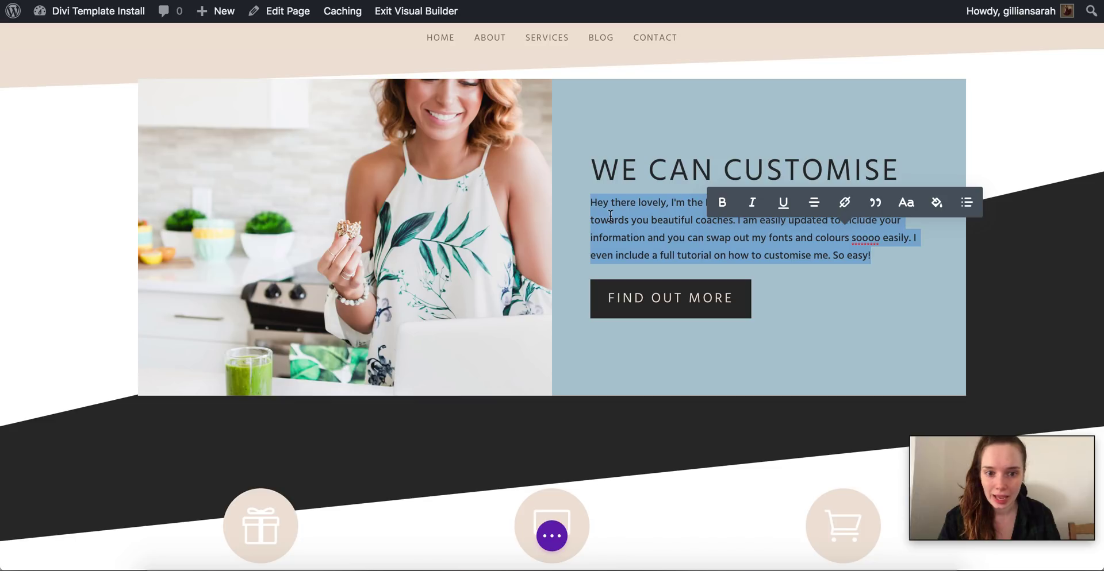
pyautogui.write('custom text')
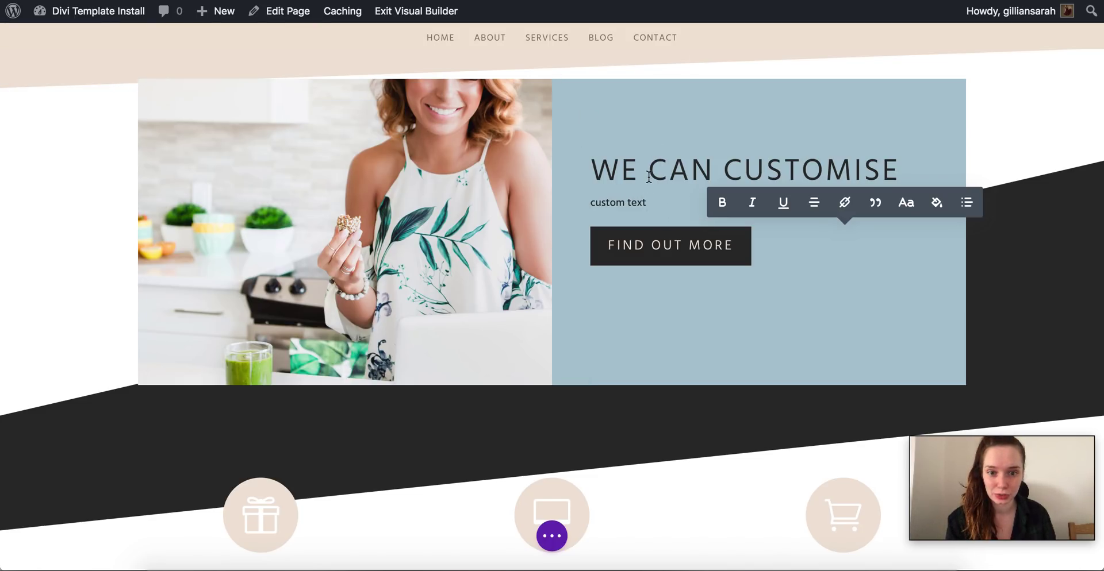
pyautogui.moveTo(665, 203); pyautogui.dragTo(553, 203)
pyautogui.hotkey('ctrl', 'c')
pyautogui.press('Right')
pyautogui.hotkey('ctrl', 'v')
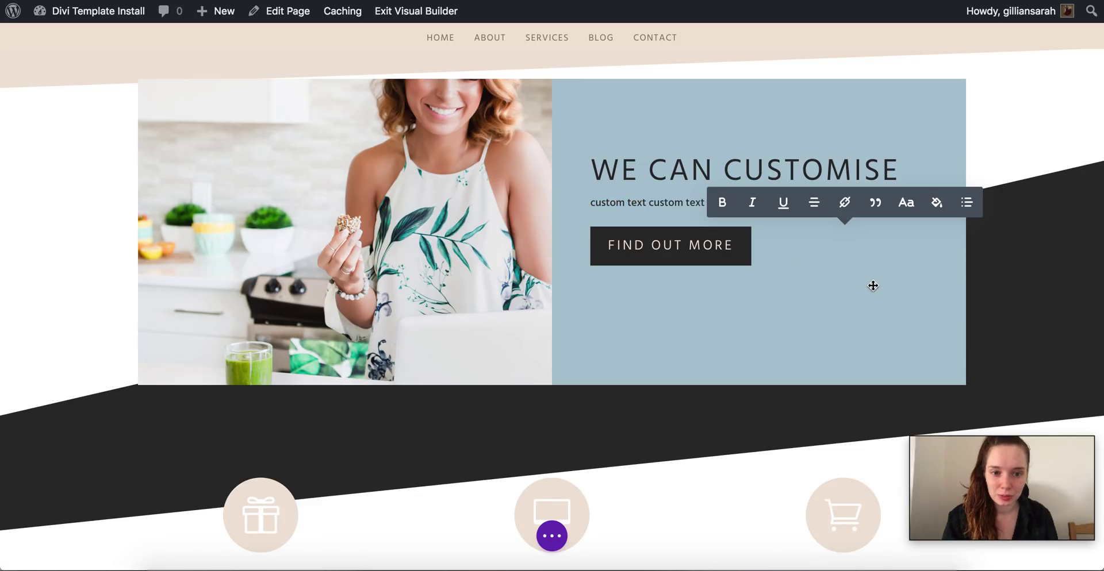
pyautogui.hotkey('ctrl', 'v')
pyautogui.hotkey('ctrl', 'v')
pyautogui.hotkey('ctrl', 'v')
pyautogui.hotkey('ctrl', 'v')
pyautogui.hotkey('ctrl', 'v')
pyautogui.hotkey('ctrl', 'v')
pyautogui.hotkey('ctrl', 'v')
pyautogui.hotkey('ctrl', 'v')
pyautogui.hotkey('ctrl', 'v')
pyautogui.hotkey('ctrl', 'v')
pyautogui.hotkey('ctrl', 'v')
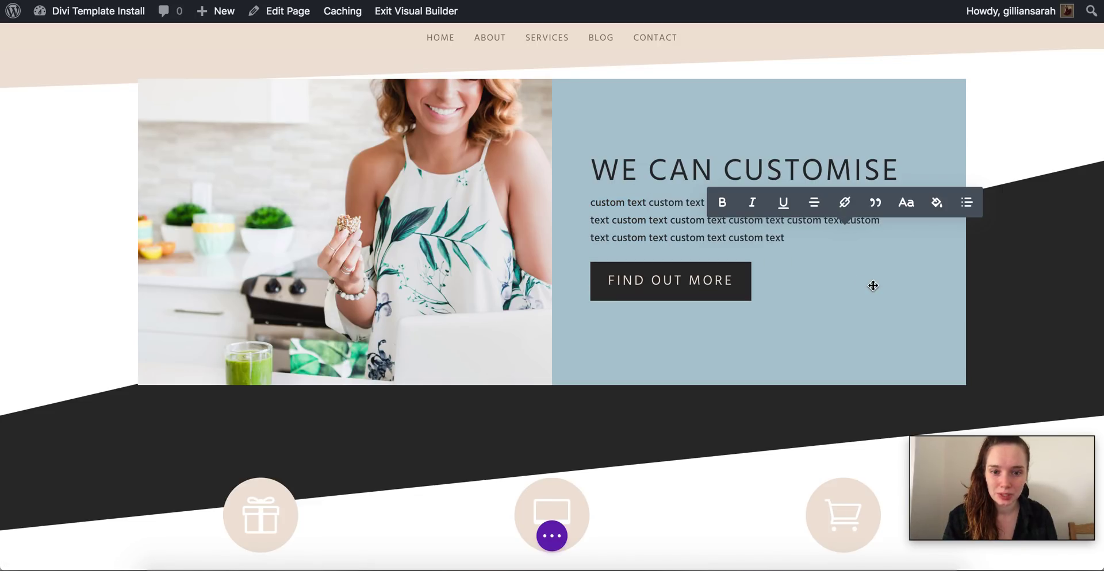
pyautogui.hotkey('ctrl', 'v')
pyautogui.hotkey('ctrl', 'v')
pyautogui.hotkey('ctrl', 'v')
pyautogui.hotkey('ctrl', 'v')
pyautogui.hotkey('ctrl', 'v')
pyautogui.hotkey('ctrl', 'v')
pyautogui.hotkey('ctrl', 'v')
pyautogui.hotkey('ctrl', 'v')
pyautogui.hotkey('ctrl', 'v')
pyautogui.hotkey('ctrl', 'v')
pyautogui.hotkey('ctrl', 'v')
pyautogui.hotkey('ctrl', 'v')
pyautogui.hotkey('ctrl', 'v')
pyautogui.hotkey('ctrl', 'v')
pyautogui.hotkey('ctrl', 'v')
pyautogui.hotkey('ctrl', 'v')
pyautogui.hotkey('ctrl', 'v')
pyautogui.hotkey('ctrl', 'v')
pyautogui.hotkey('ctrl', 'v')
pyautogui.hotkey('ctrl', 'v')
pyautogui.hotkey('ctrl', 'v')
pyautogui.hotkey('ctrl', 'v')
pyautogui.hotkey('ctrl', 'v')
pyautogui.hotkey('ctrl', 'v')
pyautogui.hotkey('ctrl', 'v')
pyautogui.hotkey('ctrl', 'v')
pyautogui.hotkey('ctrl', 'v')
pyautogui.hotkey('ctrl', 'v')
pyautogui.hotkey('ctrl', 'v')
pyautogui.hotkey('ctrl', 'v')
pyautogui.hotkey('ctrl', 'v')
pyautogui.hotkey('ctrl', 'v')
pyautogui.hotkey('ctrl', 'v')
pyautogui.hotkey('ctrl', 'v')
pyautogui.hotkey('ctrl', 'v')
pyautogui.hotkey('ctrl', 'v')
pyautogui.hotkey('ctrl', 'v')
pyautogui.hotkey('ctrl', 'v')
pyautogui.hotkey('ctrl', 'v')
pyautogui.hotkey('ctrl', 'v')
pyautogui.hotkey('ctrl', 'v')
pyautogui.hotkey('ctrl', 'v')
pyautogui.hotkey('ctrl', 'v')
pyautogui.hotkey('ctrl', 'v')
pyautogui.hotkey('ctrl', 'v')
pyautogui.hotkey('ctrl', 'v')
pyautogui.hotkey('ctrl', 'v')
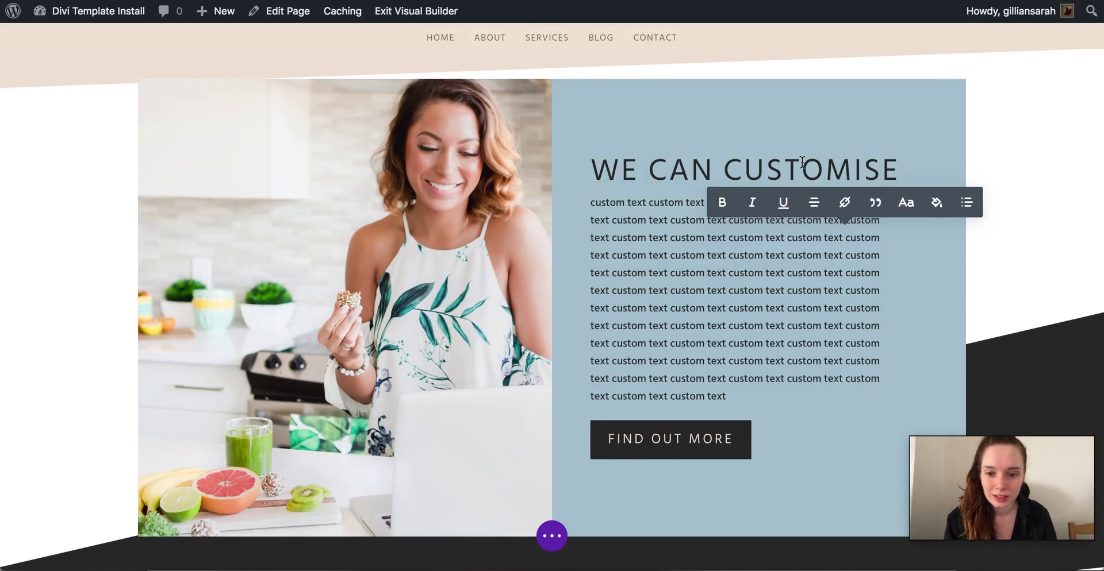
pyautogui.scroll(-5, 984, 156)
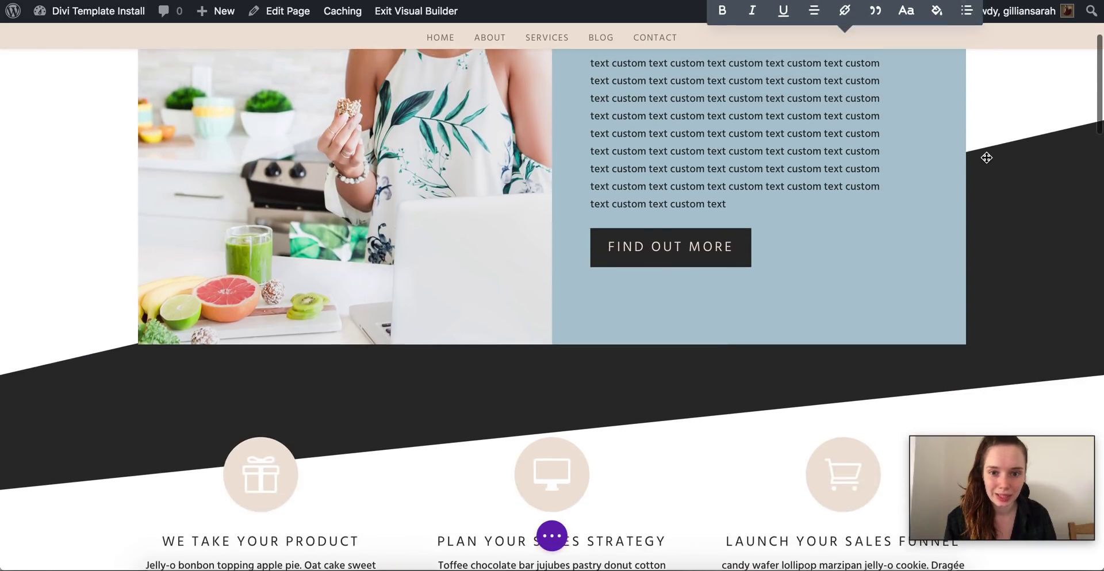
pyautogui.scroll(4, 987, 158)
pyautogui.scroll(2, 987, 158)
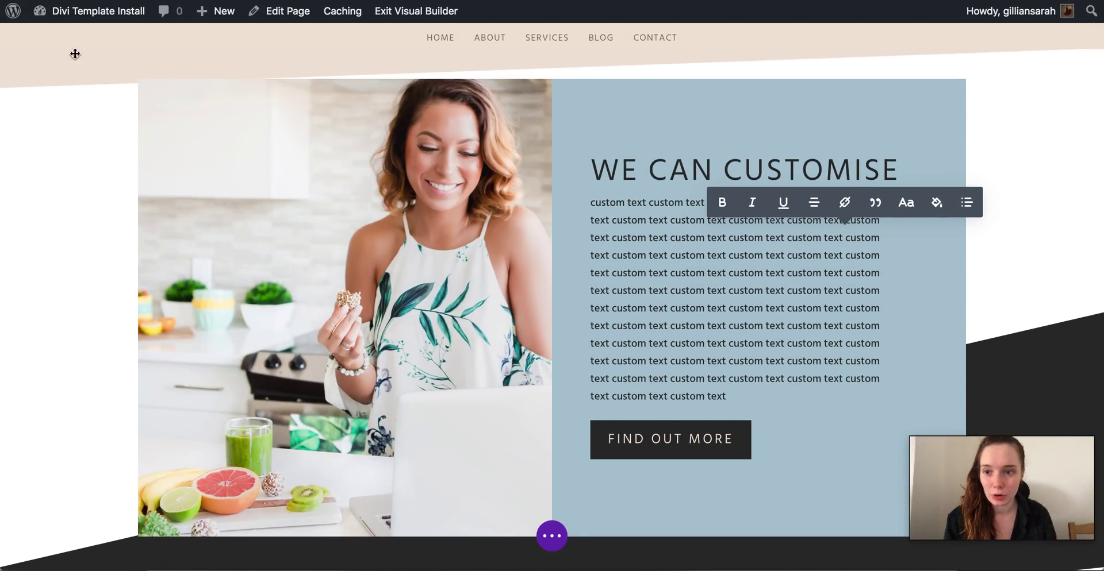
pyautogui.moveTo(148, 48)
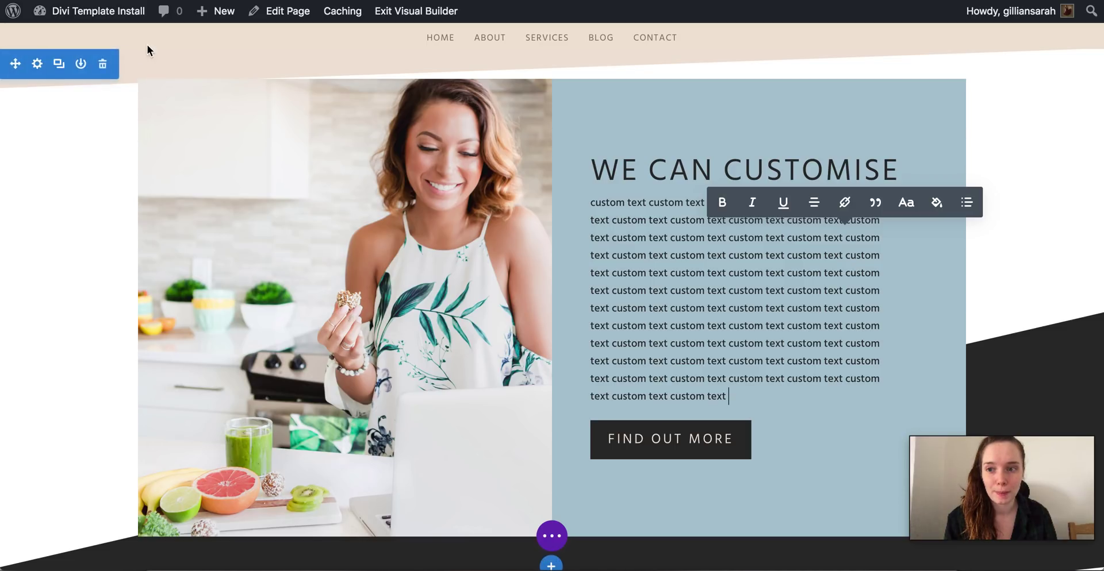
# Colour the hero section's top divider #abc5d1 in the Dividers settings and save.
pyautogui.click(38, 65)
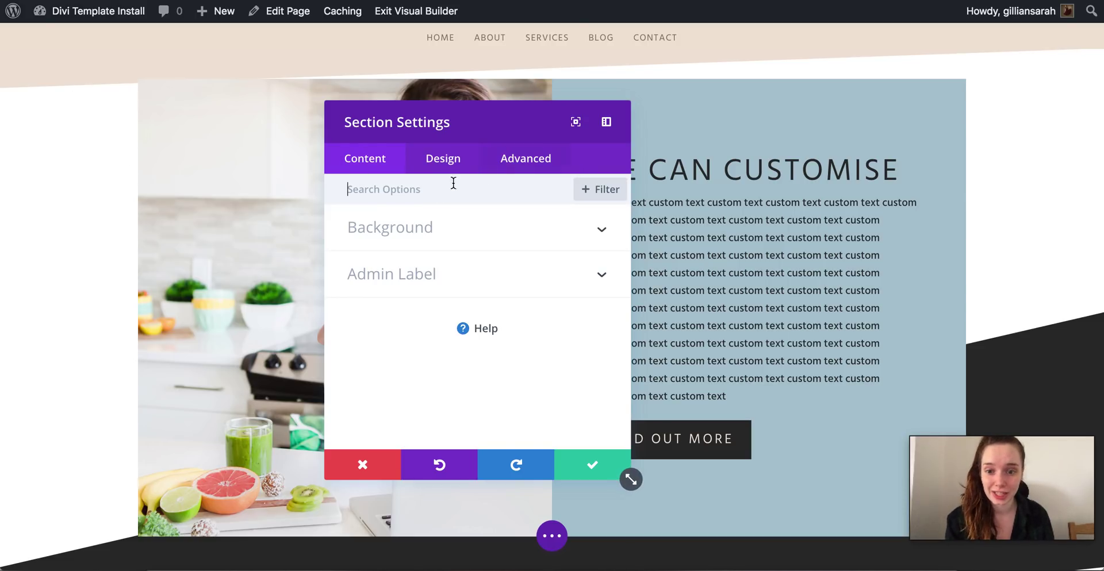
pyautogui.click(461, 166)
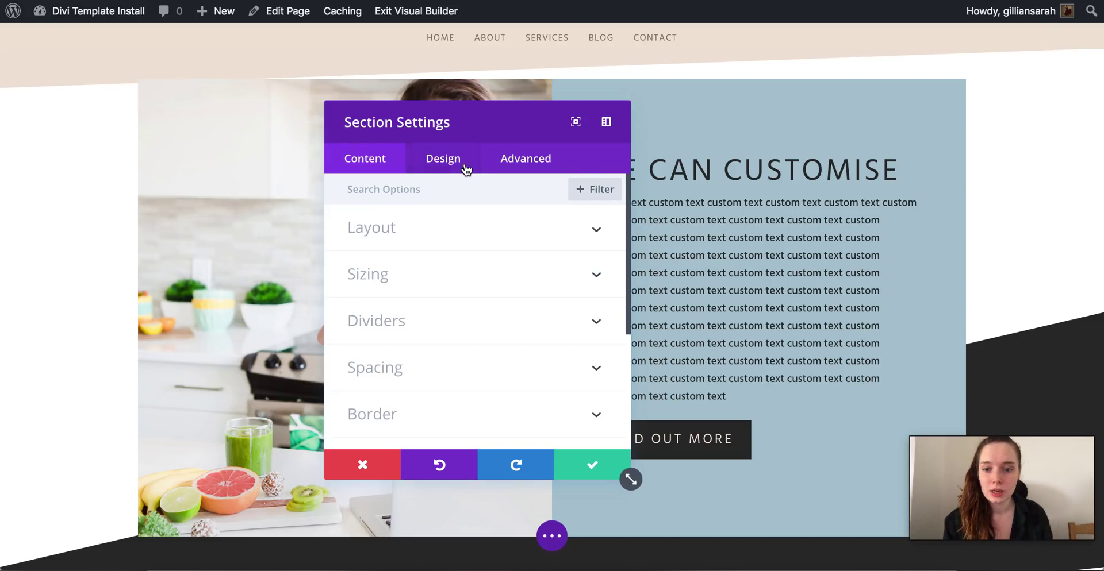
pyautogui.click(427, 311)
pyautogui.click(519, 378)
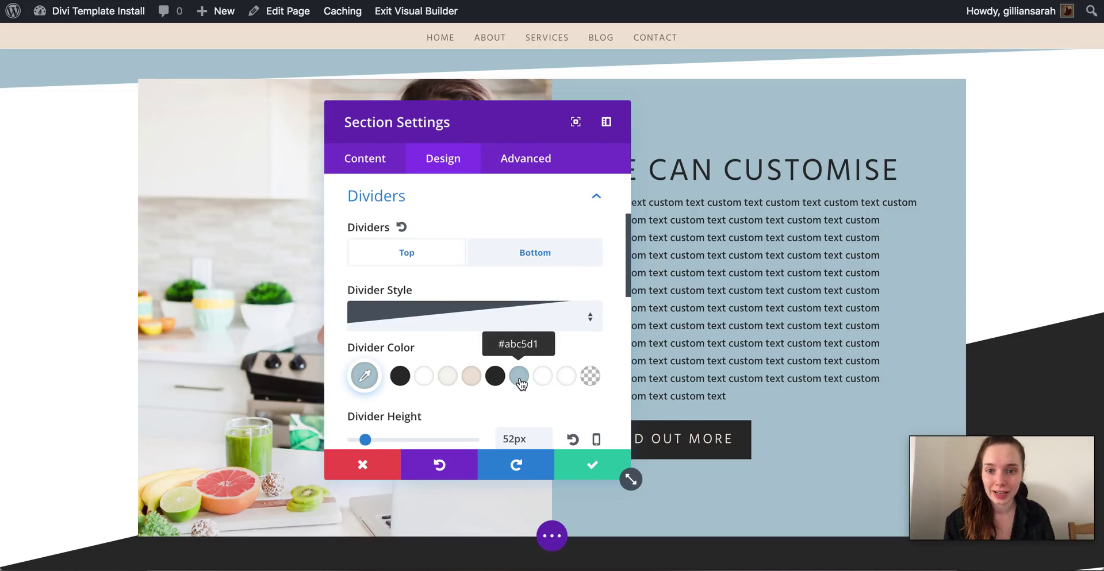
pyautogui.click(593, 464)
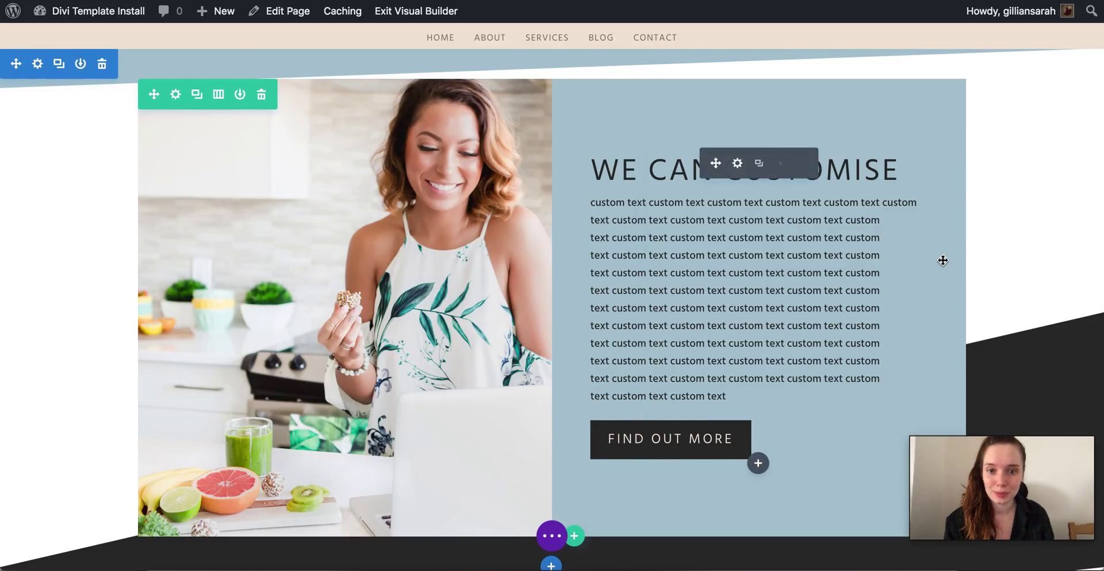
# Scroll to the three feature blurbs and try editing the middle and third texts inline.
pyautogui.scroll(-6, 798, 138)
pyautogui.scroll(-2, 798, 138)
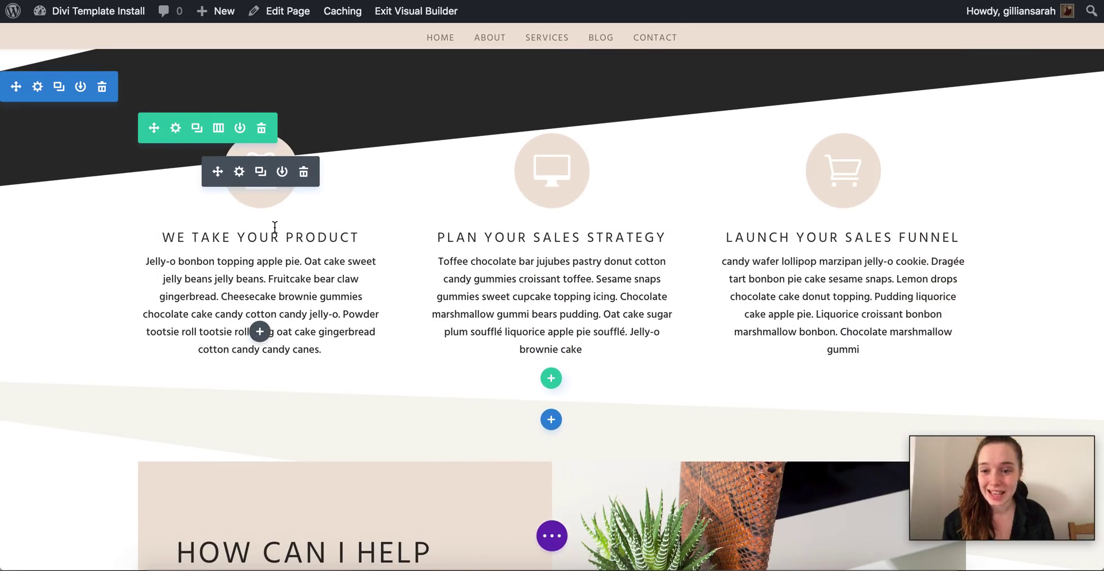
pyautogui.moveTo(357, 237); pyautogui.dragTo(228, 238)
pyautogui.moveTo(295, 297); pyautogui.dragTo(303, 297)
pyautogui.click(546, 297)
pyautogui.click(873, 297)
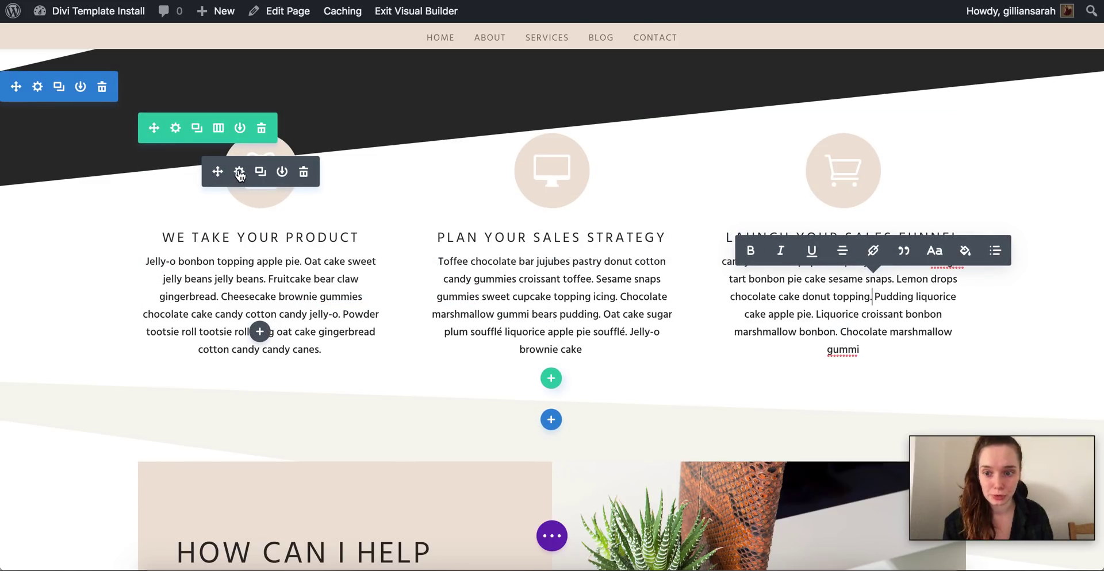
# Give the first blurb the hands-and-salad photo, then switch it back to an icon.
pyautogui.click(239, 173)
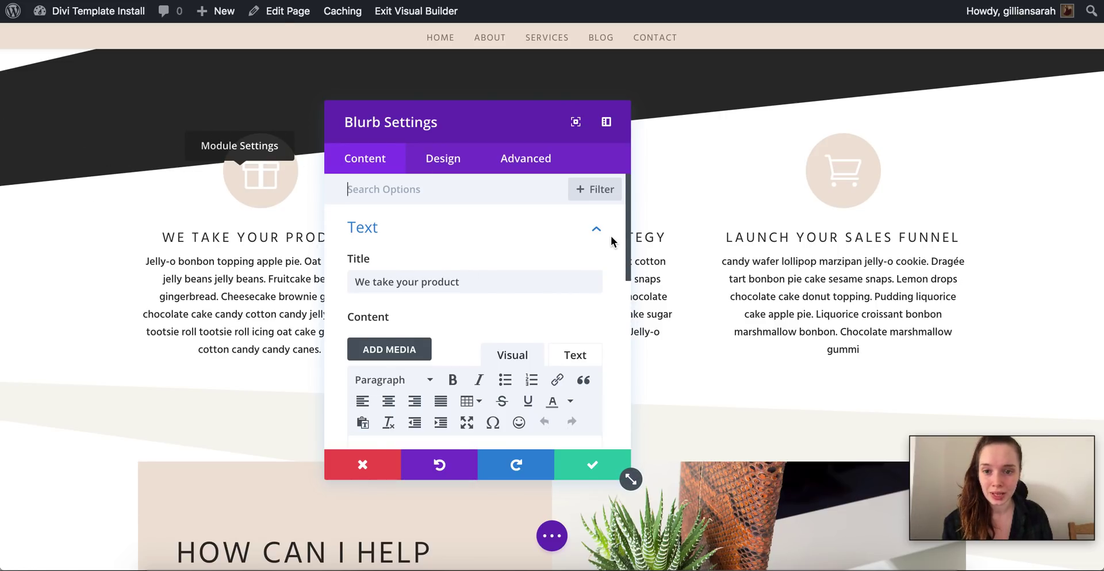
pyautogui.scroll(-10, 611, 238)
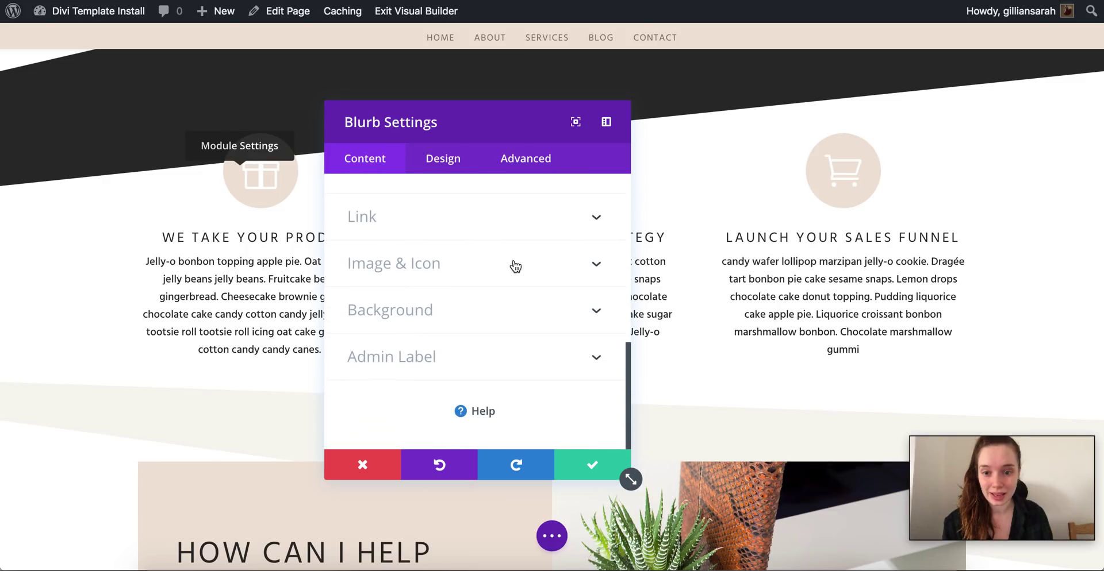
pyautogui.click(515, 265)
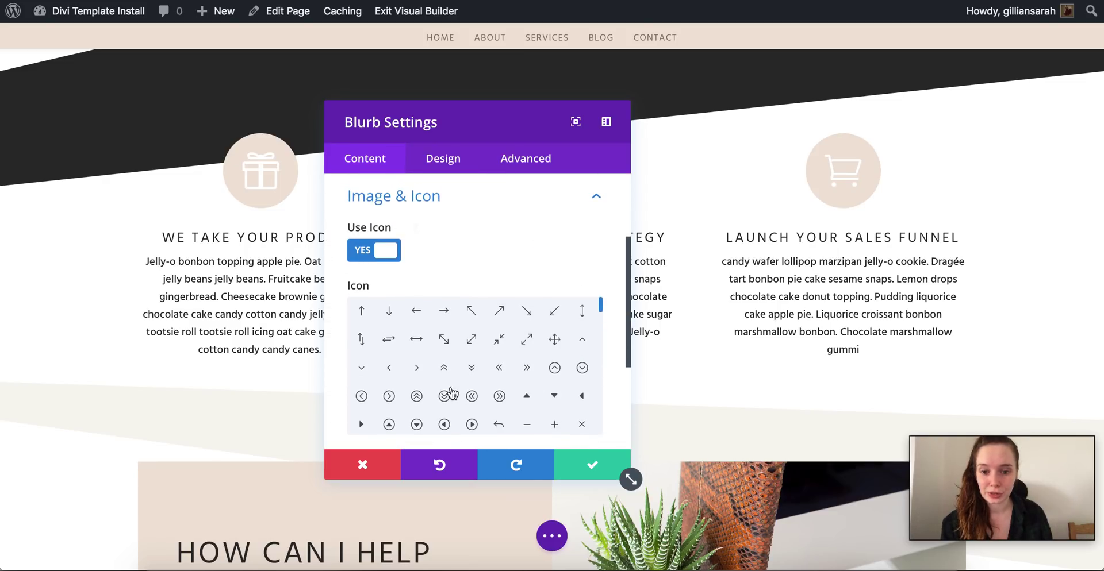
pyautogui.click(385, 251)
pyautogui.click(476, 360)
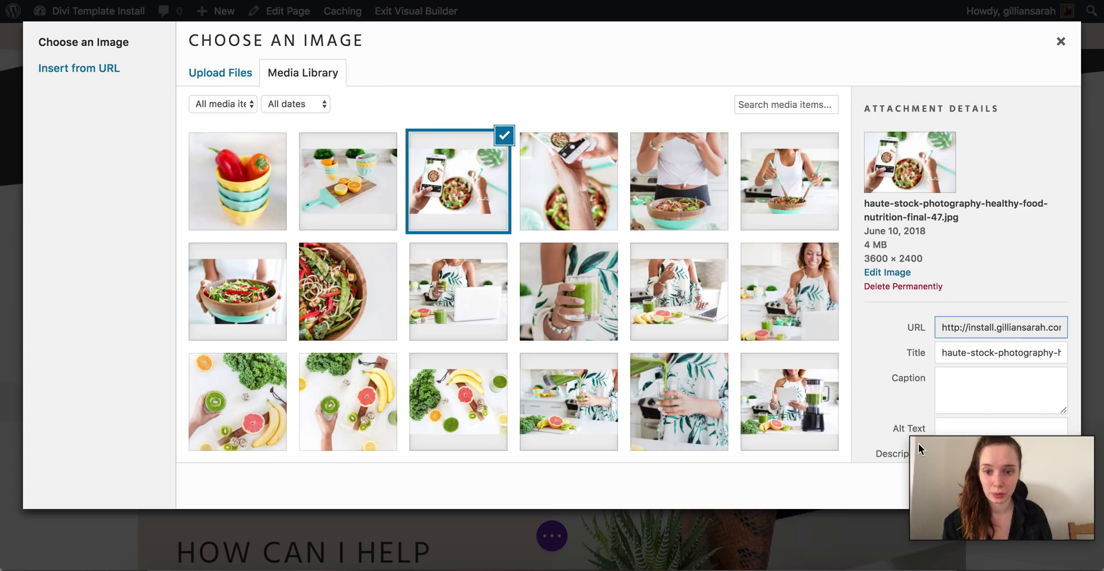
pyautogui.moveTo(1003, 477); pyautogui.dragTo(1003, 281)
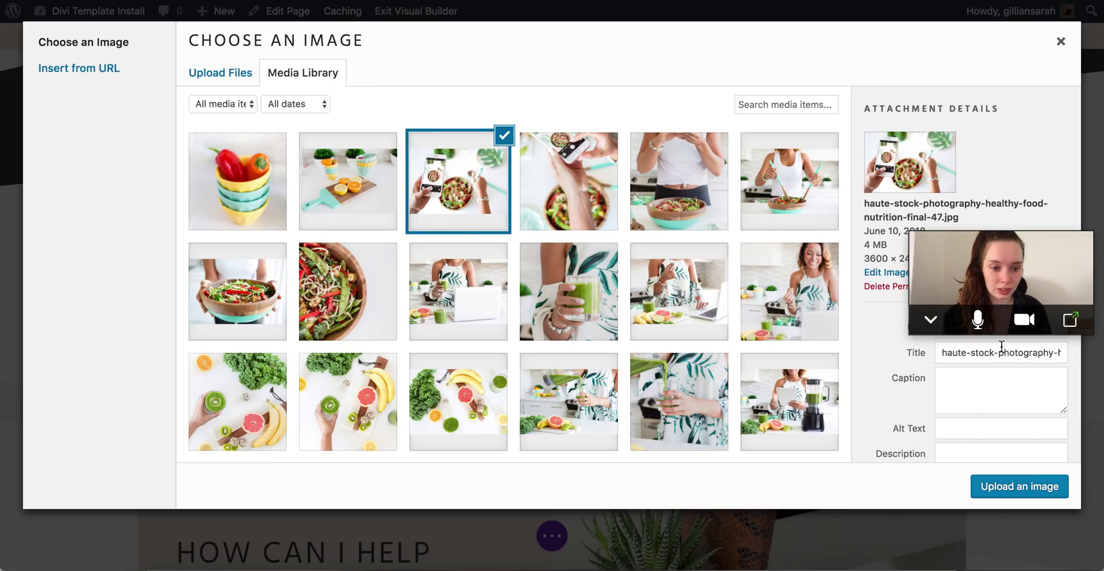
pyautogui.click(1006, 487)
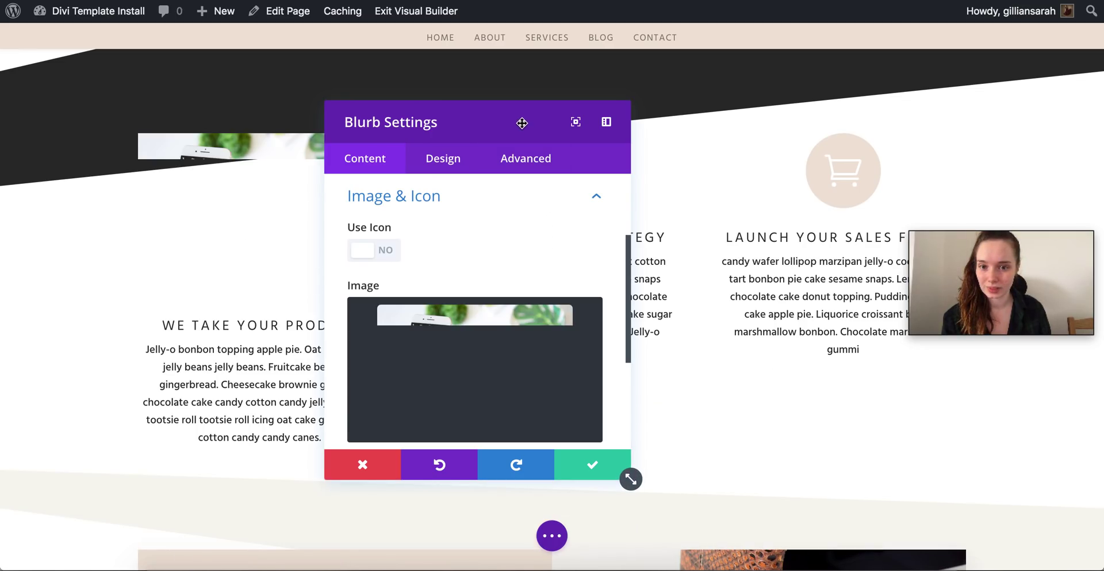
pyautogui.moveTo(521, 127); pyautogui.dragTo(556, 75)
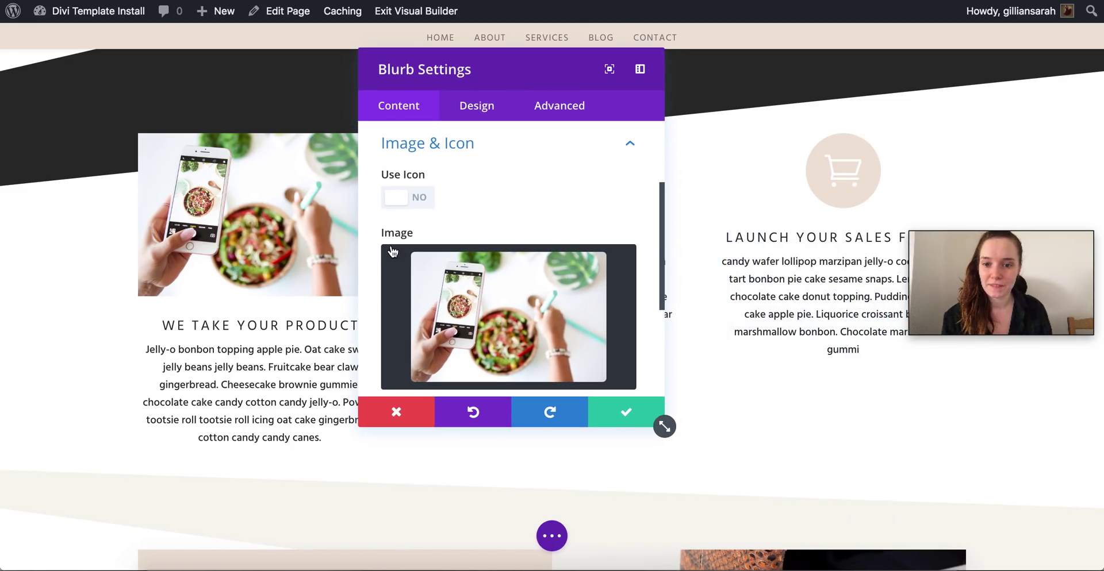
pyautogui.click(407, 201)
# Give the first feature a cup icon and save it.
pyautogui.moveTo(635, 257); pyautogui.dragTo(636, 279)
pyautogui.scroll(-1, 644, 284)
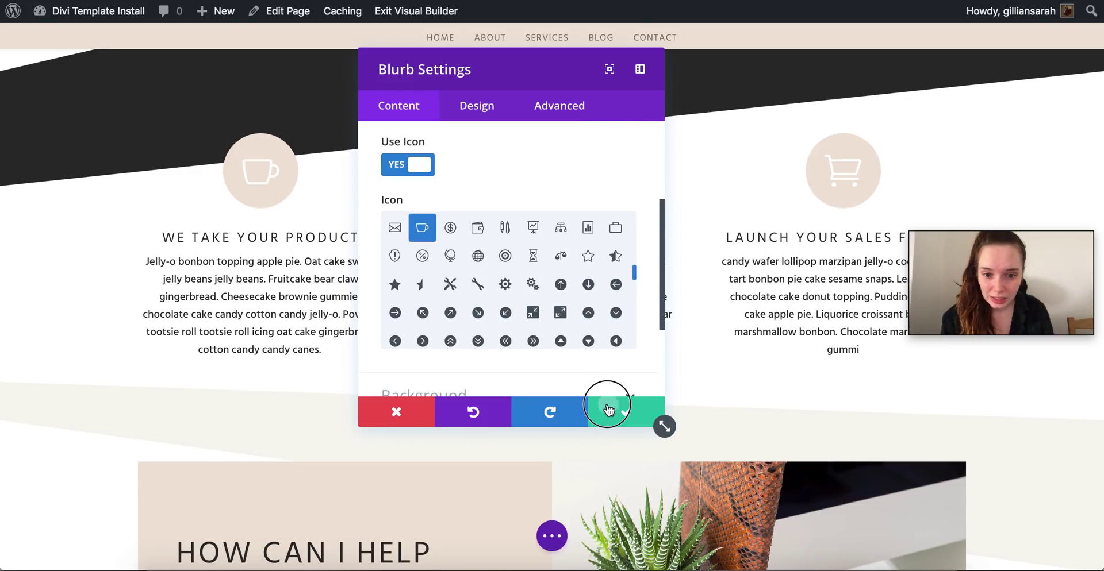
pyautogui.click(609, 410)
# Give the middle feature a music-note icon and save it.
pyautogui.click(529, 172)
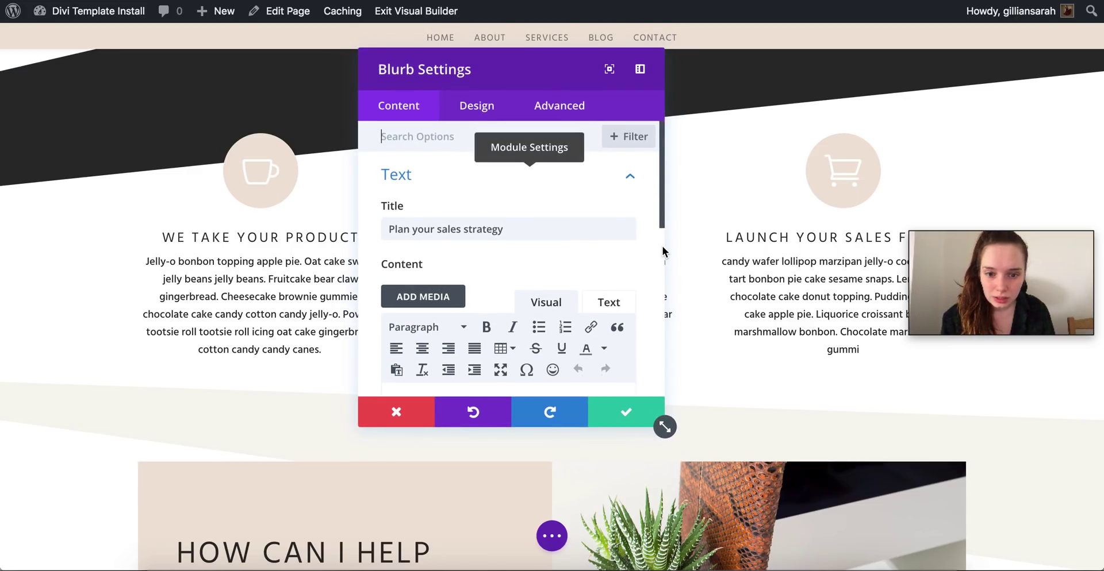
pyautogui.scroll(-10, 655, 241)
pyautogui.click(493, 300)
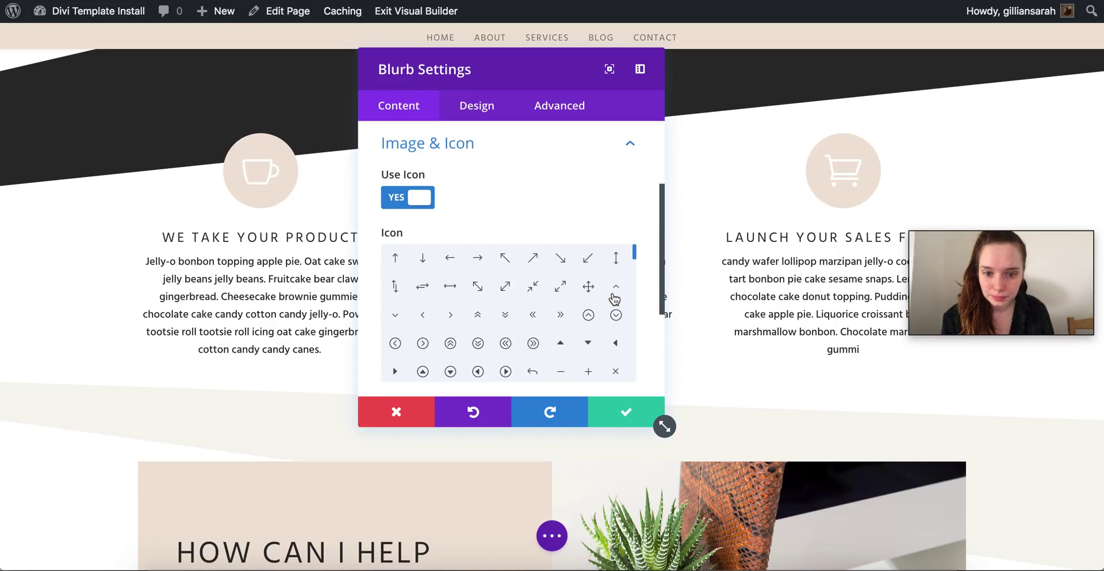
pyautogui.scroll(-10, 607, 287)
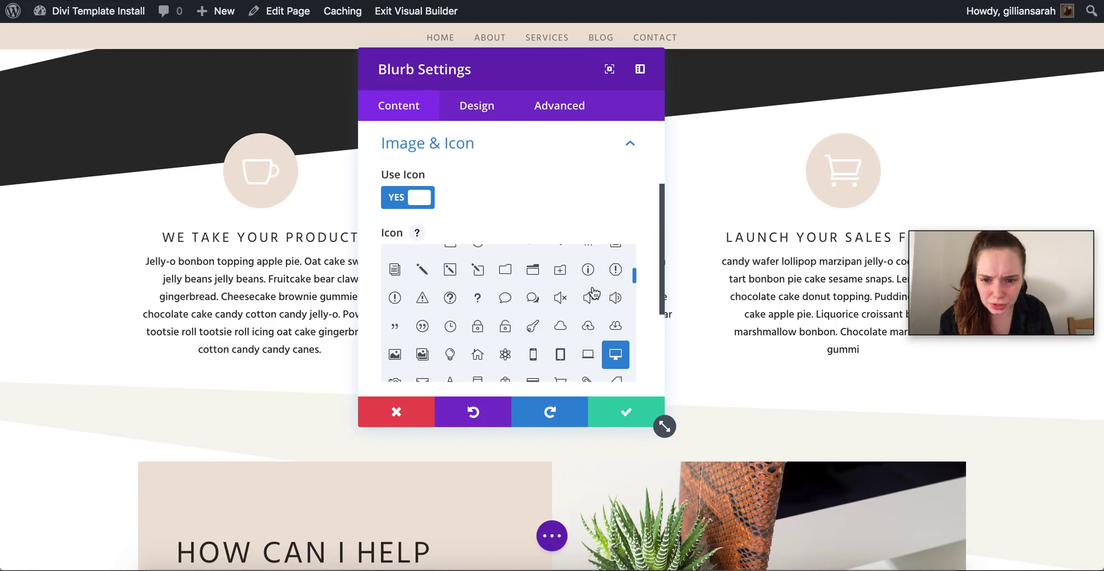
pyautogui.scroll(-10, 593, 293)
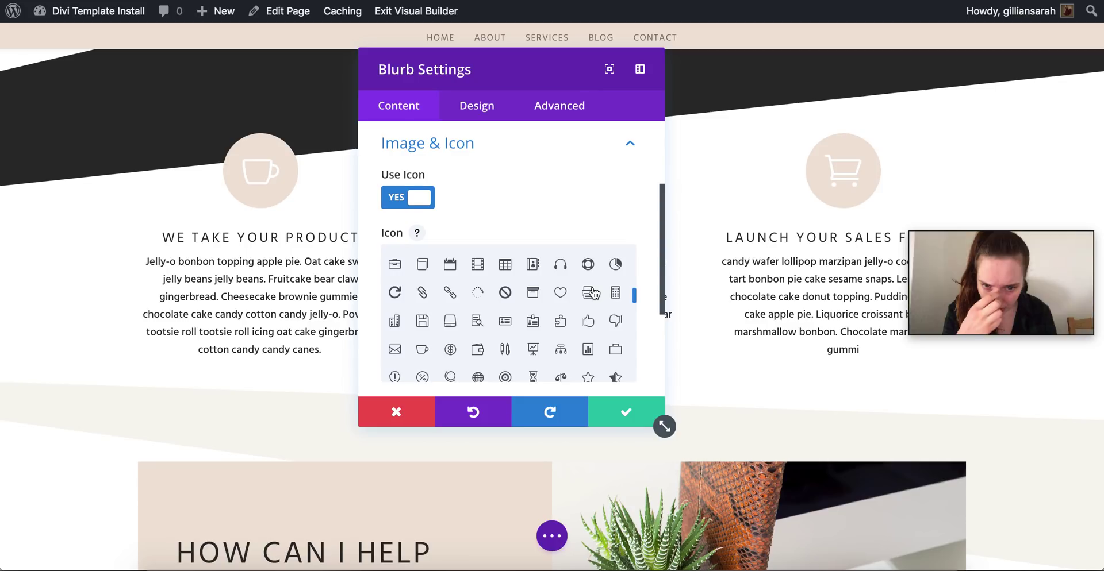
pyautogui.scroll(-10, 594, 293)
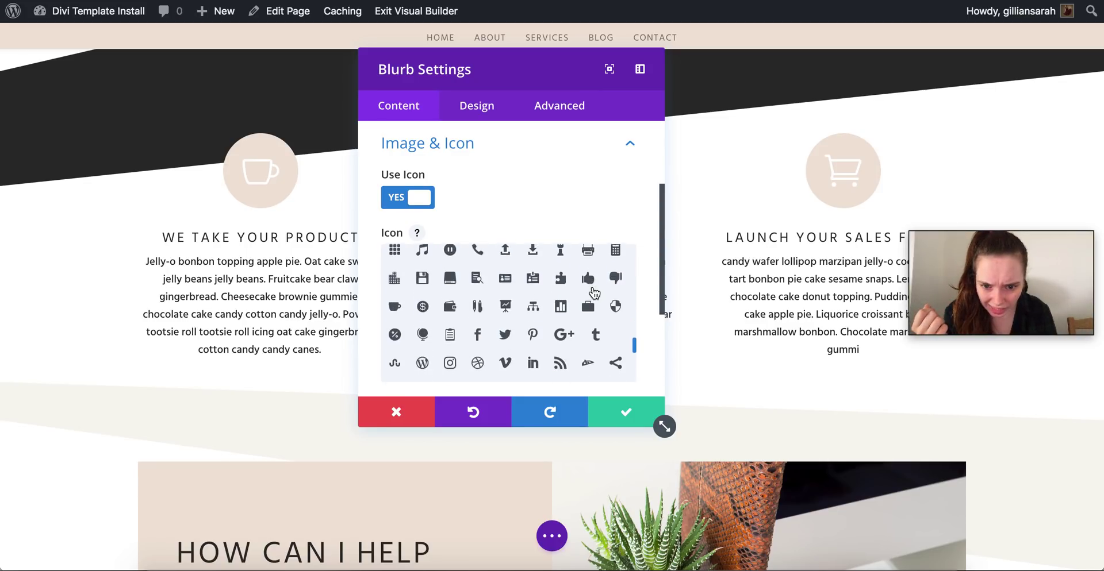
pyautogui.scroll(-3, 594, 293)
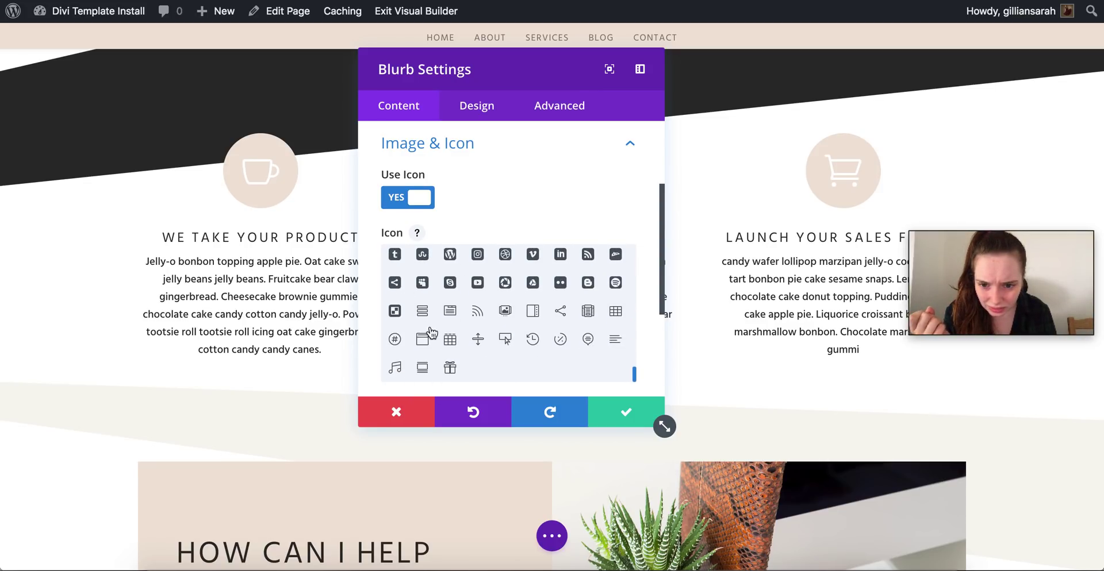
pyautogui.click(395, 371)
pyautogui.click(618, 417)
# Give the third feature, Launch Your Sales Funnel, a heart icon and save it.
pyautogui.click(822, 172)
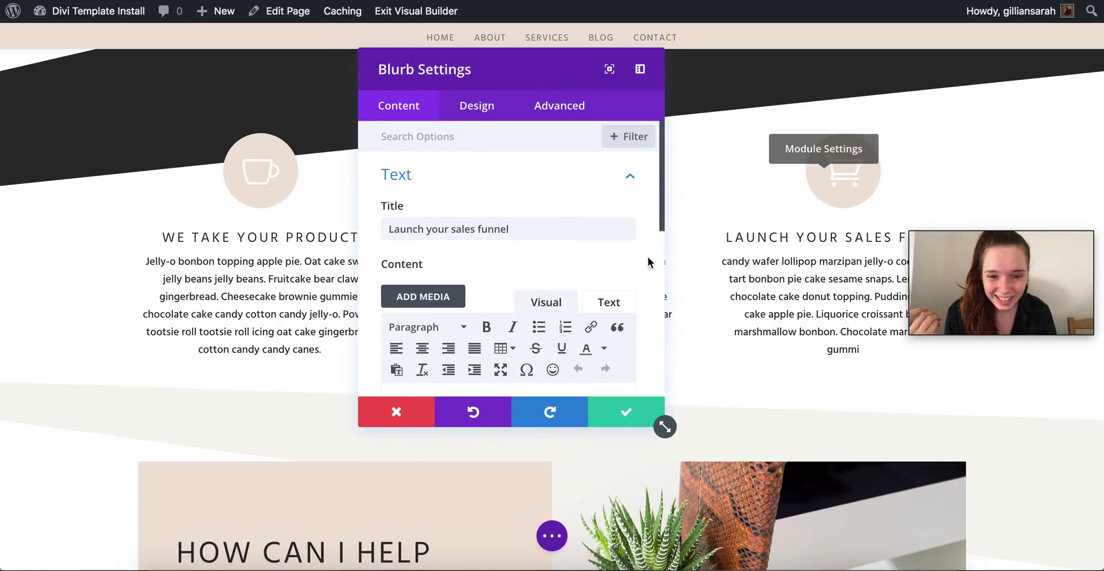
pyautogui.scroll(-5, 654, 259)
pyautogui.scroll(-3, 654, 258)
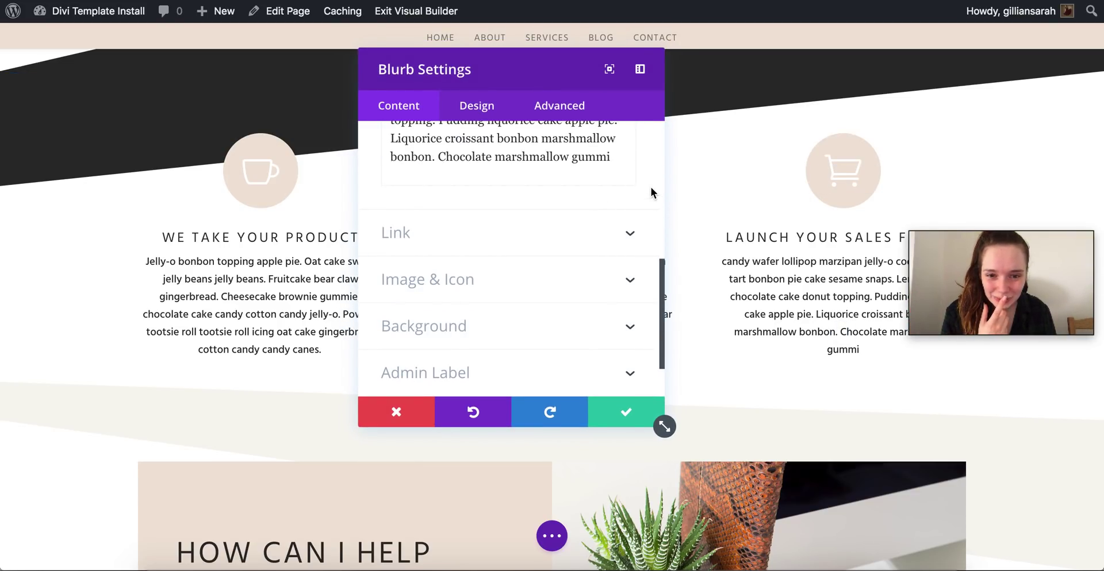
pyautogui.click(625, 291)
pyautogui.scroll(-3, 586, 276)
pyautogui.scroll(-5, 587, 278)
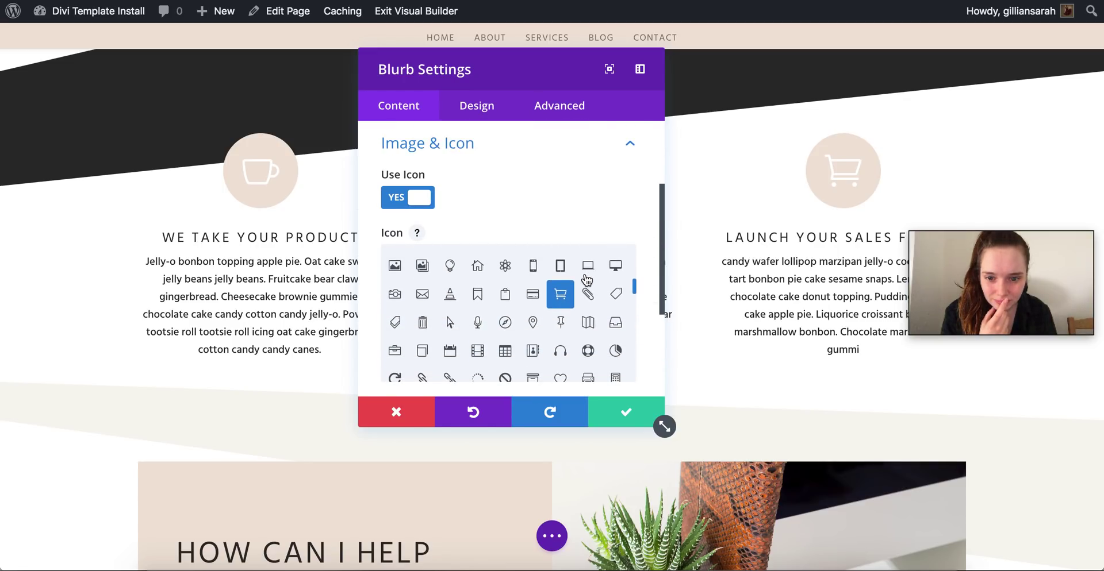
pyautogui.scroll(-2, 562, 279)
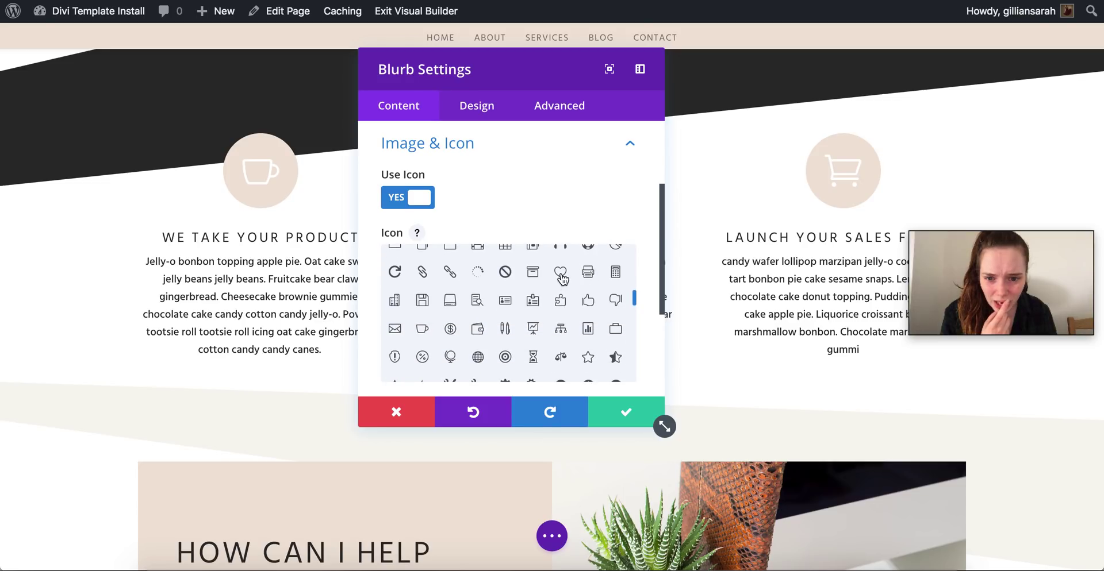
pyautogui.click(612, 422)
pyautogui.moveTo(1035, 256); pyautogui.dragTo(1035, 466)
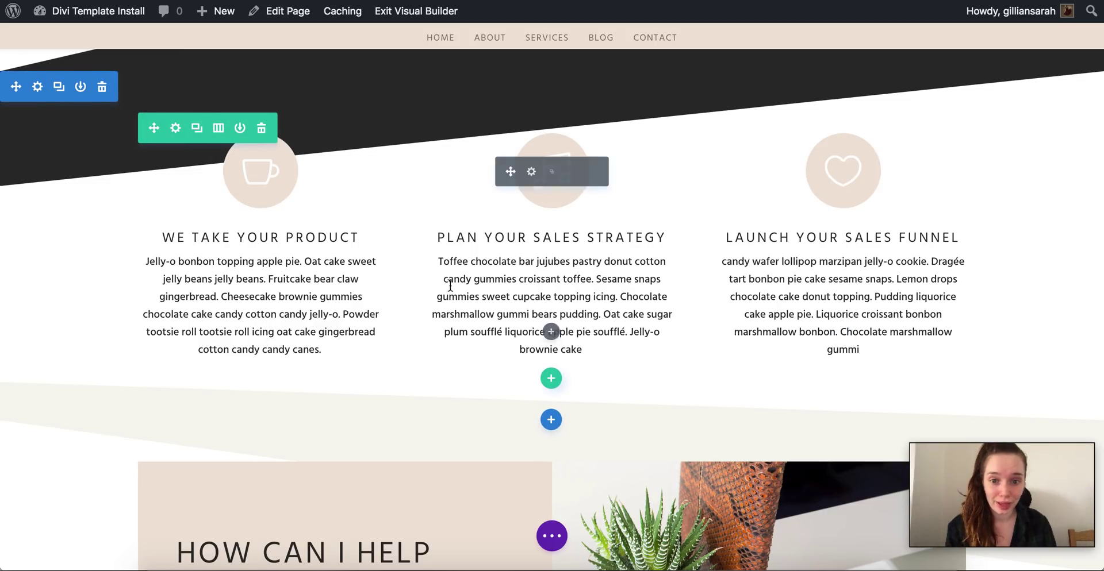
pyautogui.scroll(5, 449, 286)
# Style the cup icon dark #2d2d2b on a light-blue circle and save.
pyautogui.scroll(-3, 449, 286)
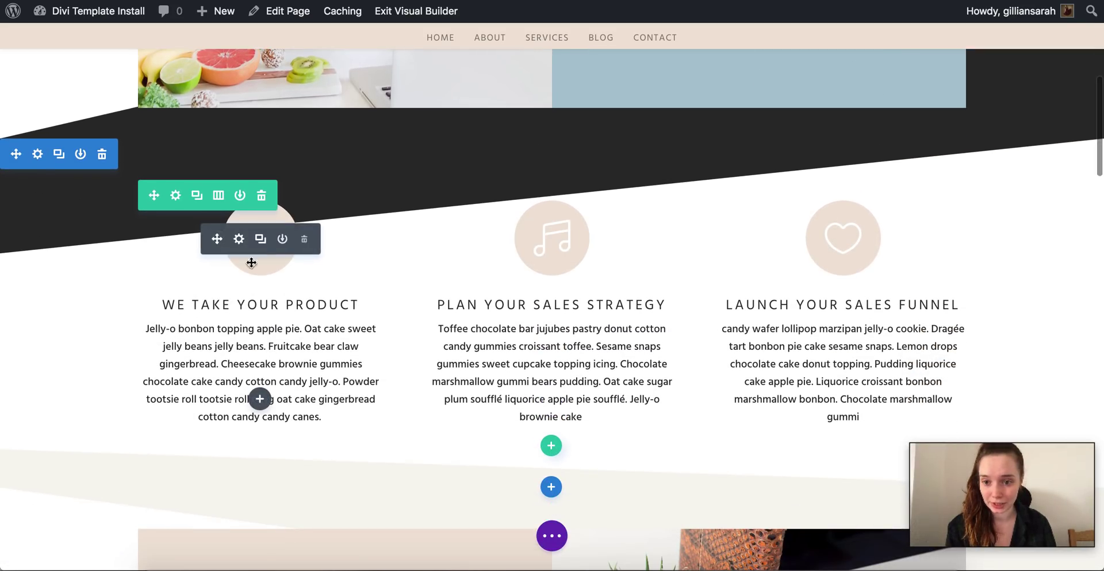
pyautogui.click(240, 241)
pyautogui.click(475, 107)
pyautogui.click(405, 177)
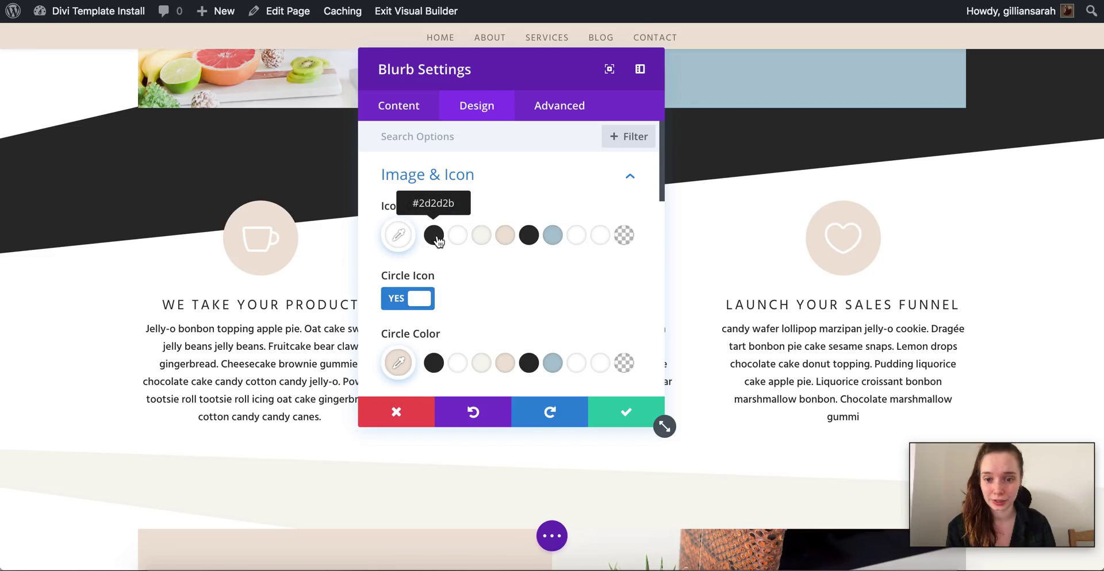
pyautogui.click(525, 241)
pyautogui.click(552, 364)
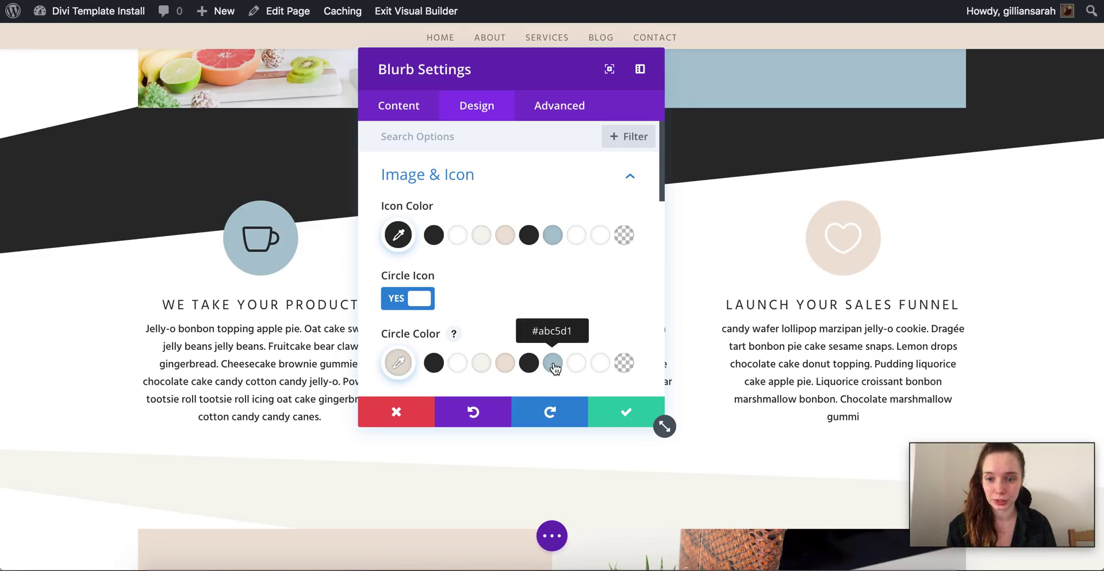
pyautogui.click(430, 303)
pyautogui.click(552, 235)
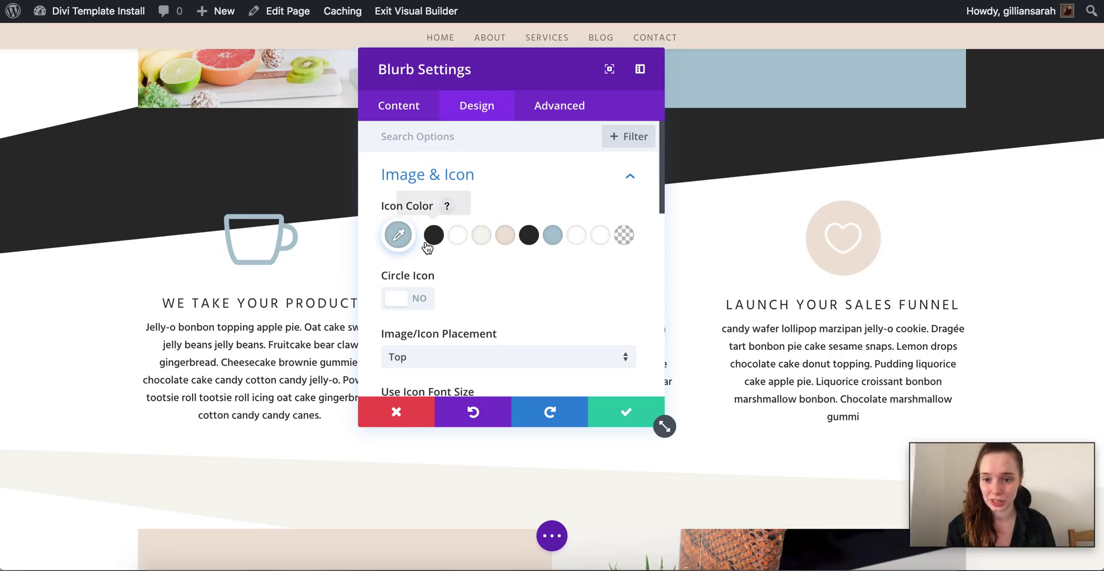
pyautogui.click(528, 235)
pyautogui.click(415, 304)
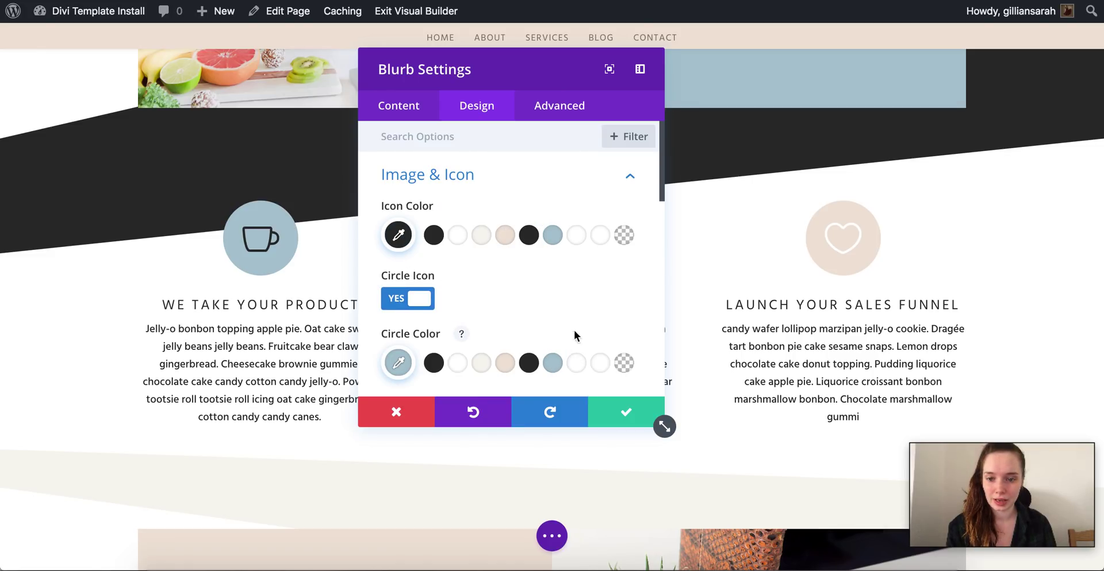
pyautogui.click(622, 407)
# Give the music-note icon a dark #2d2d2b colour on a light-blue circle.
pyautogui.click(530, 239)
pyautogui.click(482, 110)
pyautogui.click(478, 188)
pyautogui.click(530, 235)
pyautogui.click(552, 363)
pyautogui.scroll(-3, 644, 246)
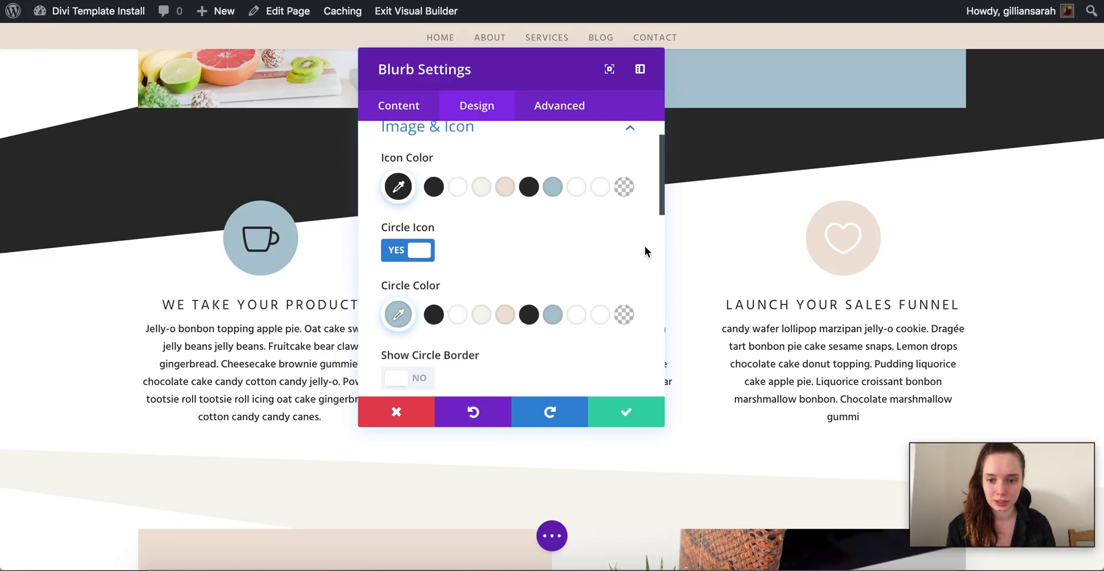
pyautogui.click(626, 412)
# Apply a dark #2d2d2b icon and light-blue circle to the Launch Your Sales Funnel blurb.
pyautogui.click(828, 238)
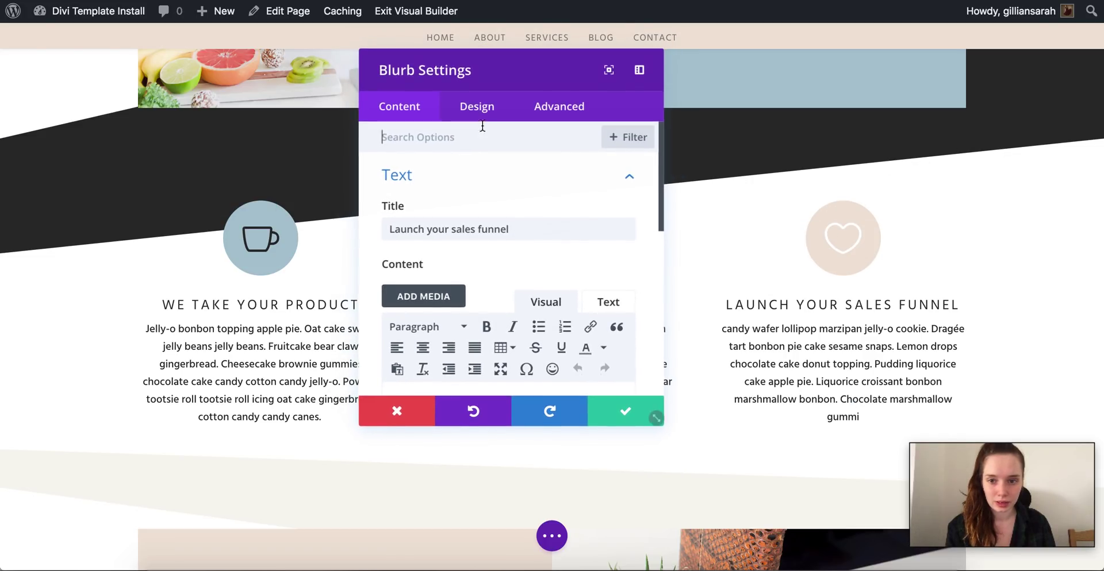
pyautogui.click(477, 106)
pyautogui.click(485, 176)
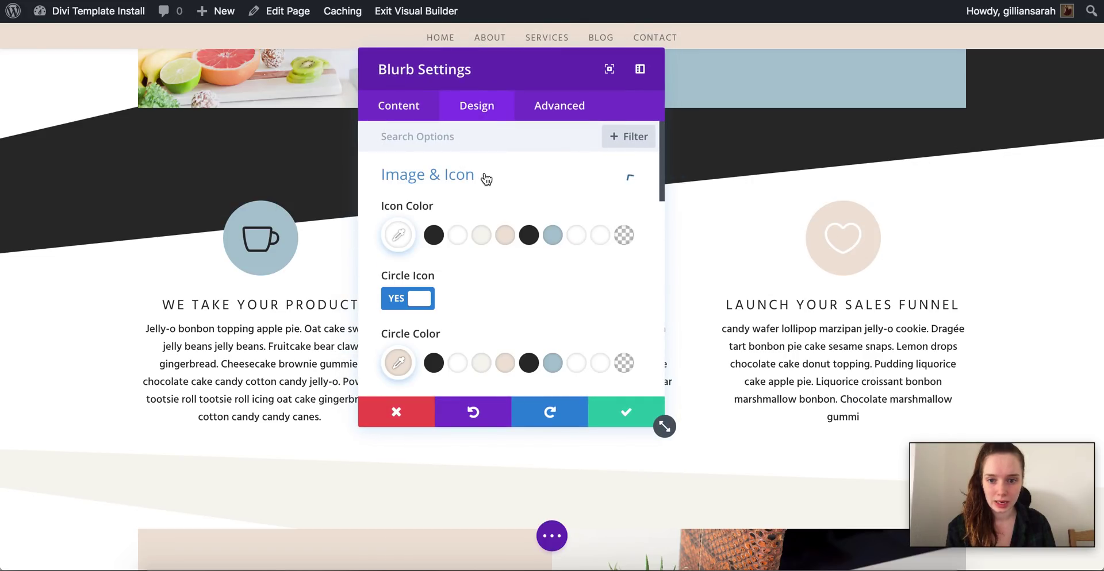
pyautogui.click(528, 236)
pyautogui.click(552, 362)
pyautogui.click(626, 412)
pyautogui.moveTo(332, 360); pyautogui.dragTo(267, 346)
pyautogui.click(269, 347)
pyautogui.scroll(-3, 602, 347)
pyautogui.scroll(-5, 601, 347)
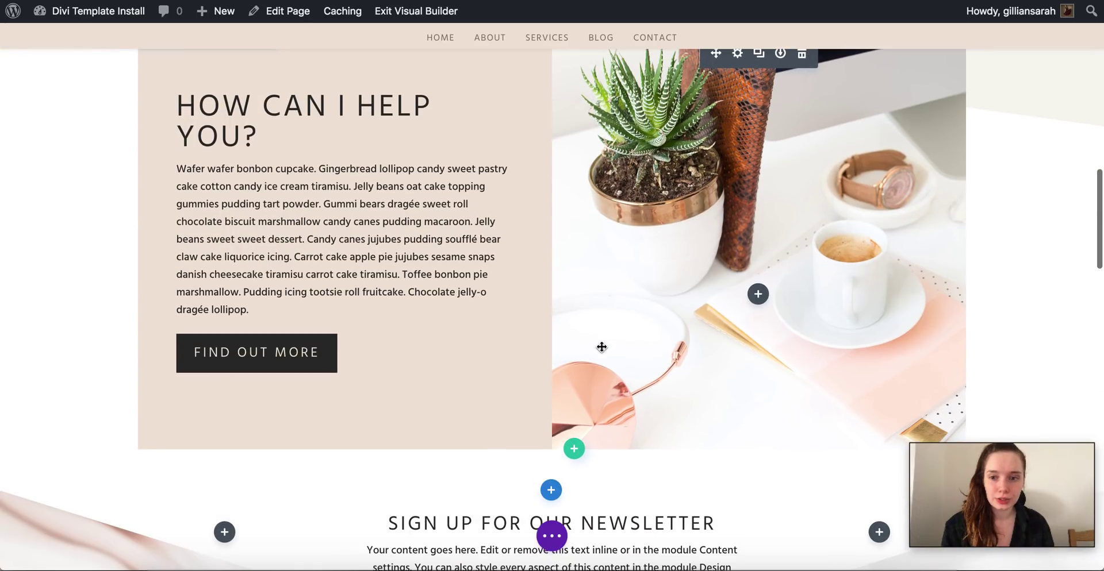
# Replace the row's second-column photo with the smoothie-and-fruit image and make the first column light blue.
pyautogui.scroll(2, 602, 347)
pyautogui.scroll(-1, 601, 347)
pyautogui.click(176, 104)
pyautogui.click(481, 110)
pyautogui.click(405, 106)
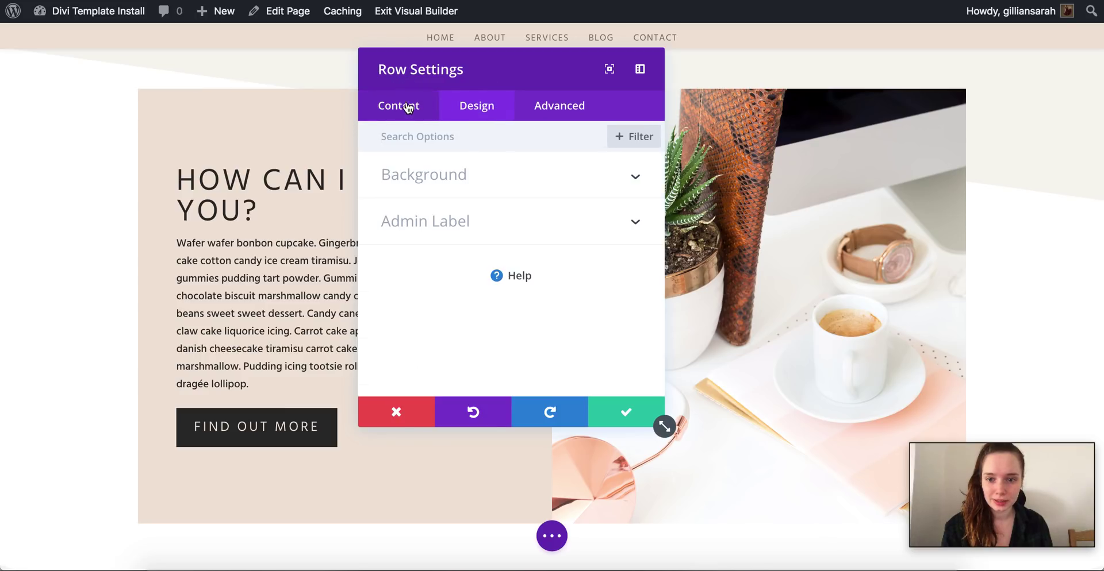
pyautogui.click(488, 174)
pyautogui.scroll(-8, 650, 229)
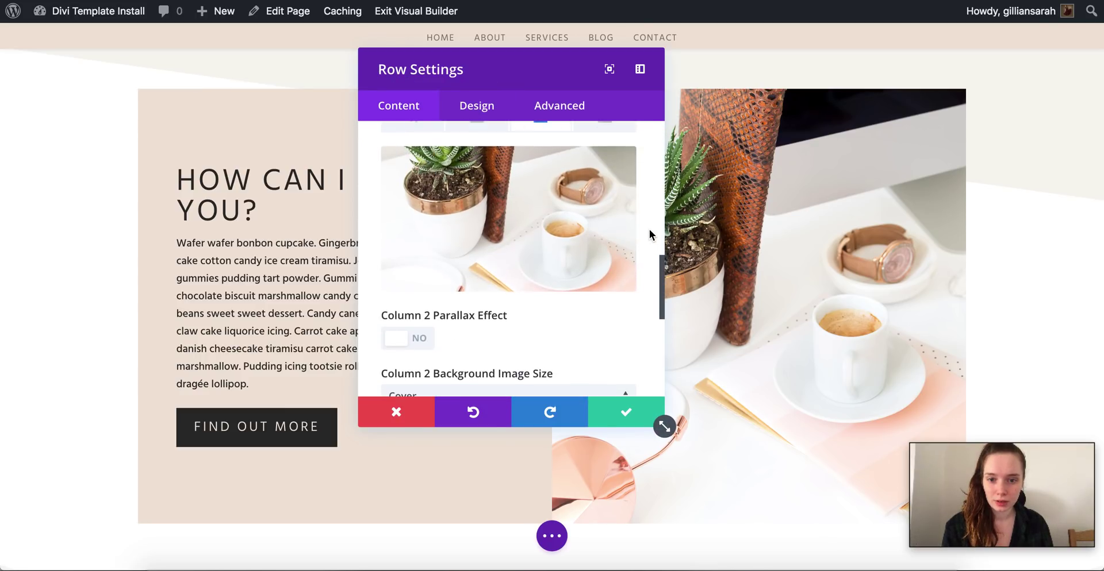
pyautogui.click(613, 200)
pyautogui.click(516, 256)
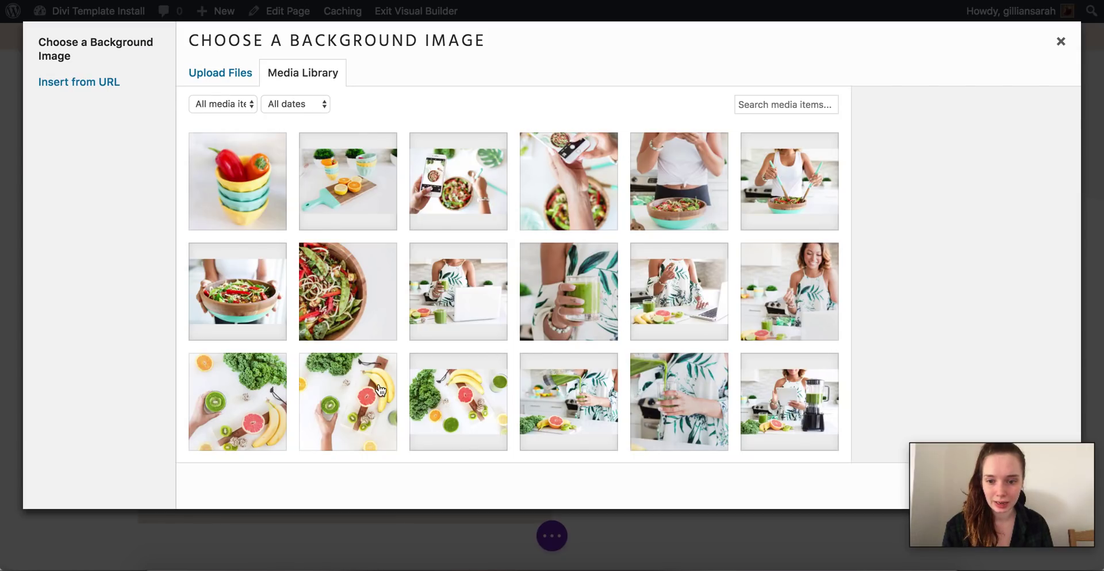
pyautogui.click(363, 398)
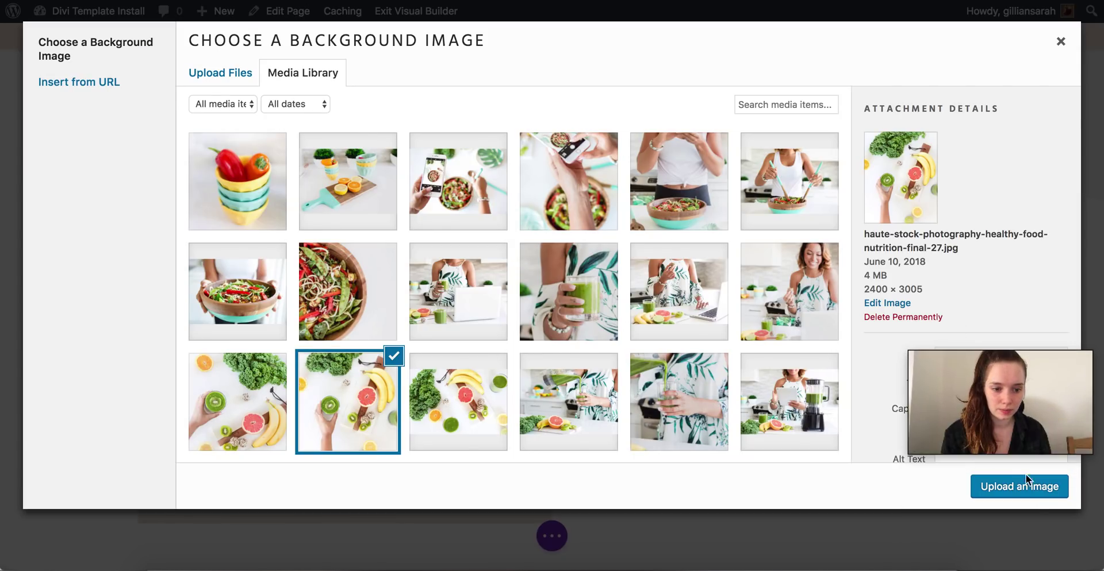
pyautogui.click(1034, 489)
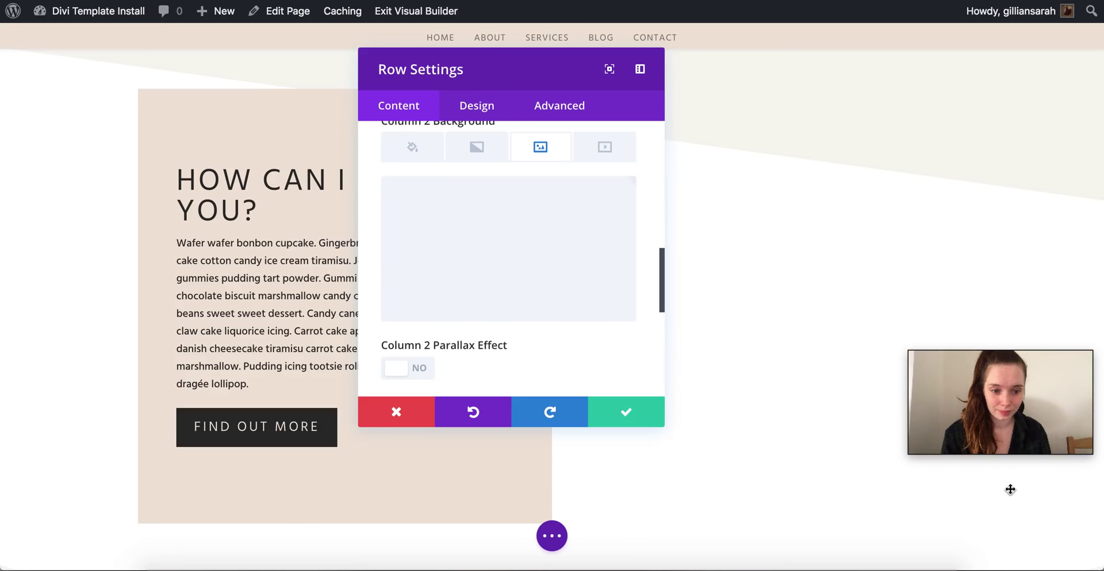
pyautogui.scroll(10, 632, 222)
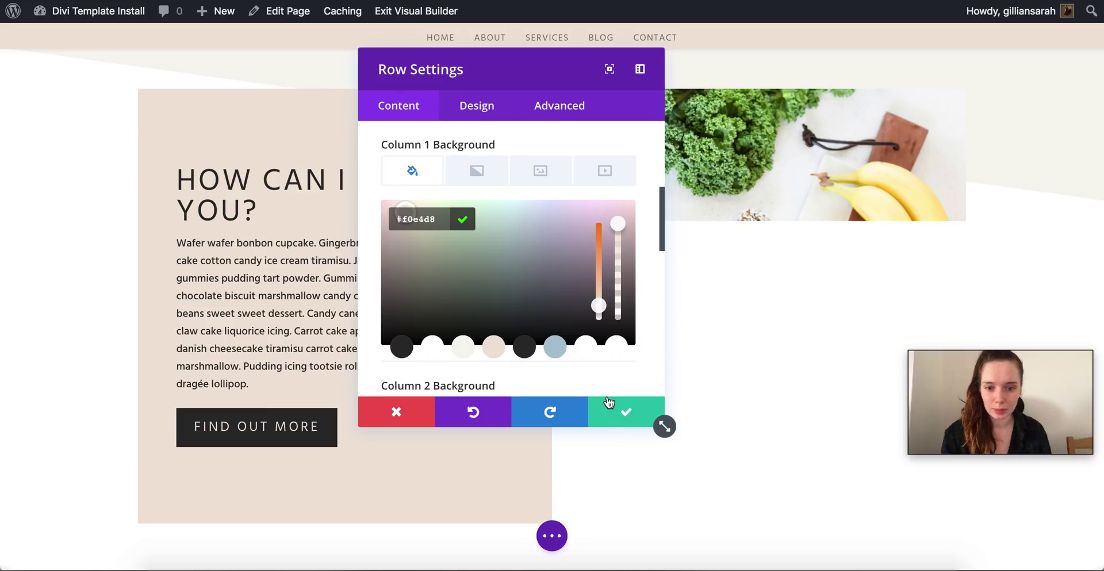
pyautogui.click(546, 347)
pyautogui.click(623, 412)
# Set the How Can I Help You? call-to-action background to light blue #abc5d1.
pyautogui.click(321, 173)
pyautogui.scroll(-6, 633, 217)
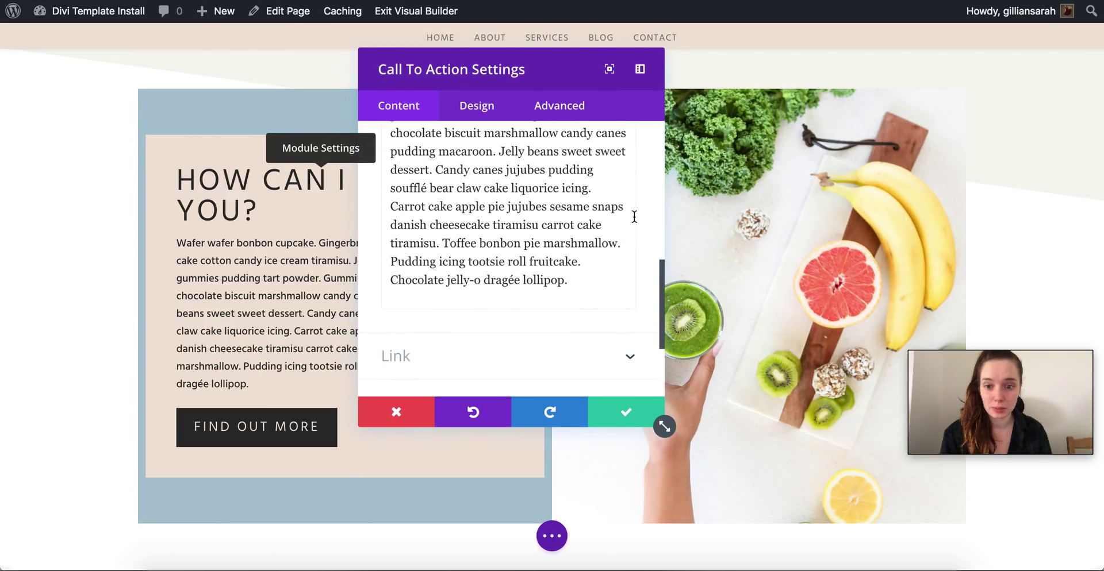
pyautogui.scroll(-5, 650, 241)
pyautogui.click(613, 266)
pyautogui.click(612, 287)
pyautogui.click(555, 358)
pyautogui.click(626, 412)
pyautogui.scroll(-7, 722, 288)
pyautogui.scroll(8, 720, 287)
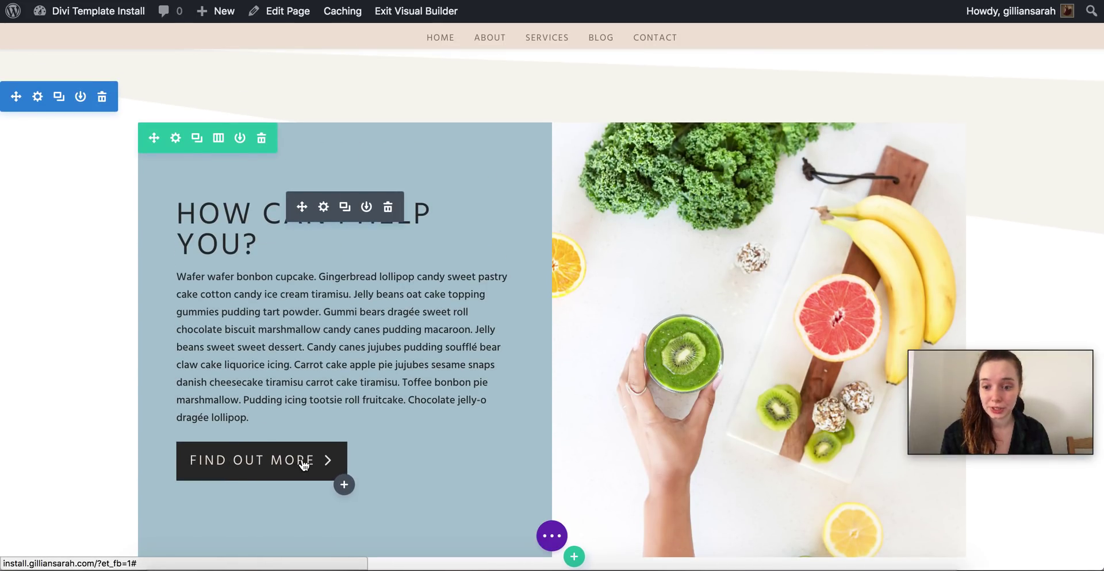
pyautogui.scroll(-10, 303, 460)
pyautogui.scroll(4, 303, 454)
pyautogui.scroll(-1, 304, 449)
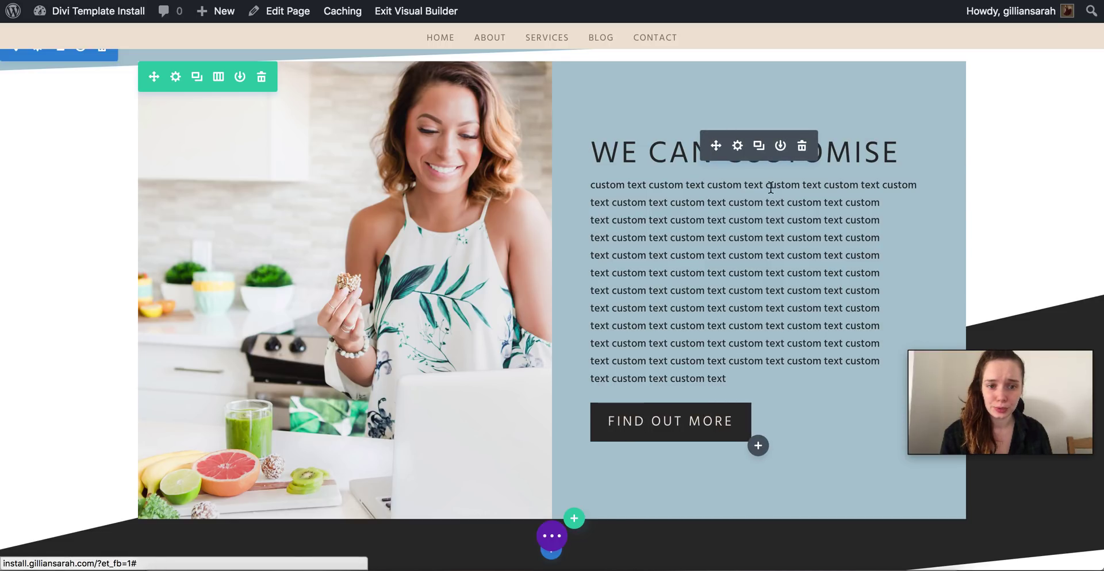
pyautogui.click(737, 146)
pyautogui.click(490, 294)
pyautogui.moveTo(403, 280); pyautogui.dragTo(567, 269)
pyautogui.scroll(-10, 650, 268)
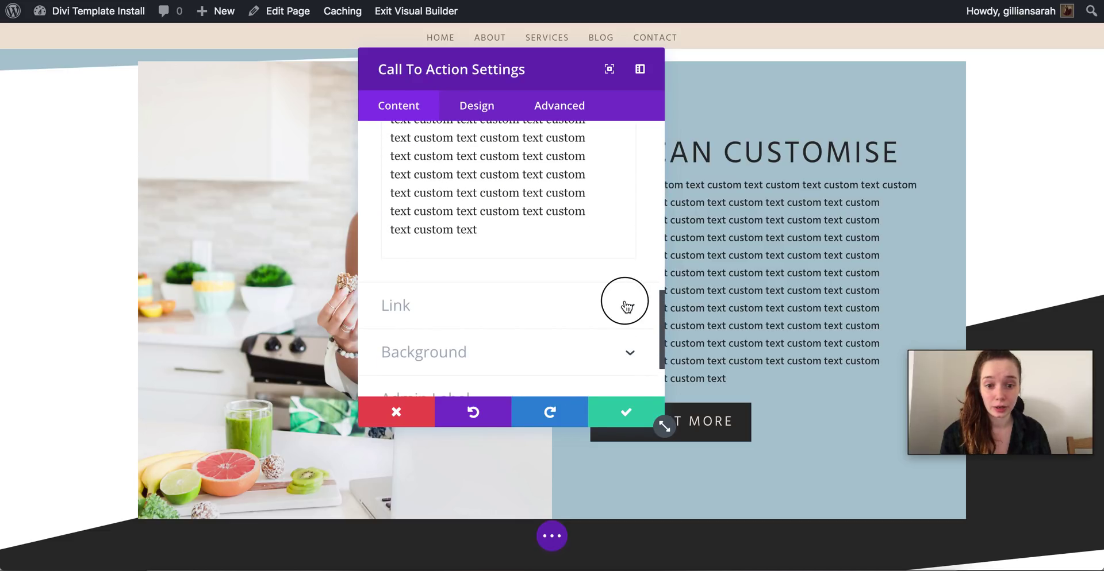
pyautogui.click(626, 306)
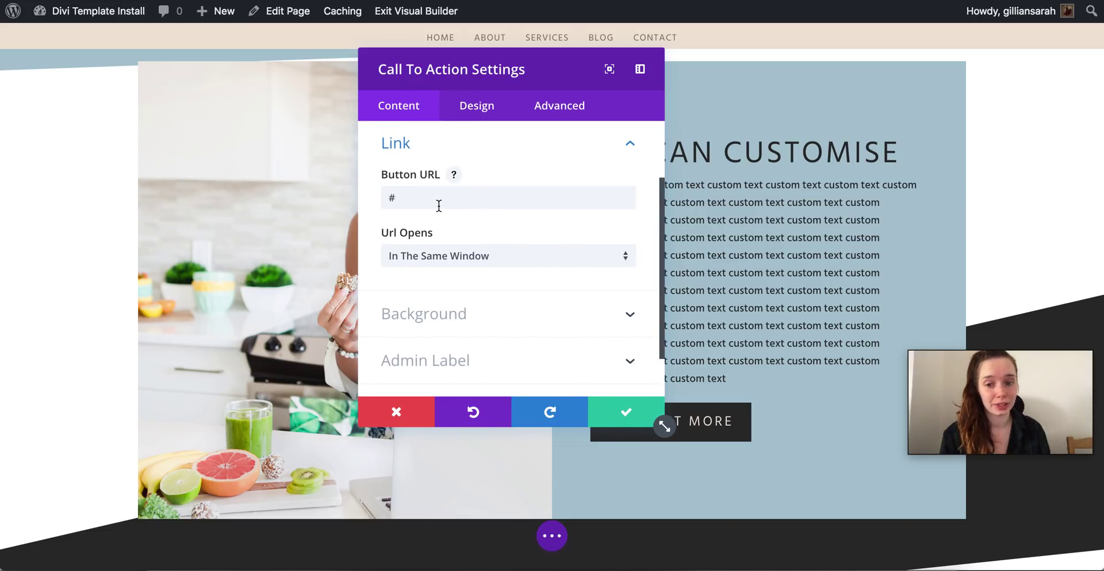
pyautogui.doubleClick(381, 201)
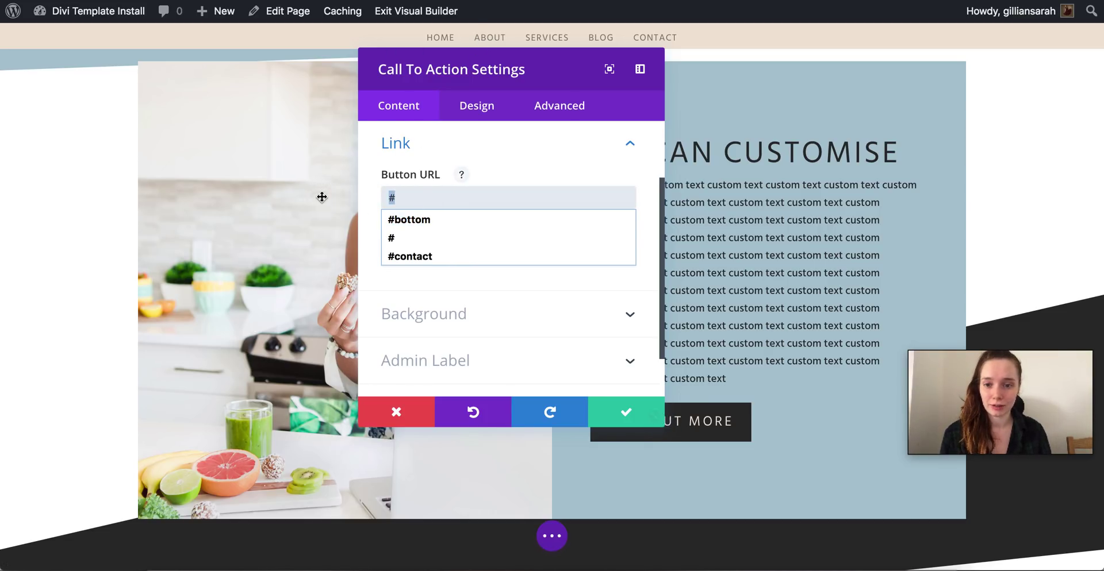
pyautogui.write('www.website.com/about')
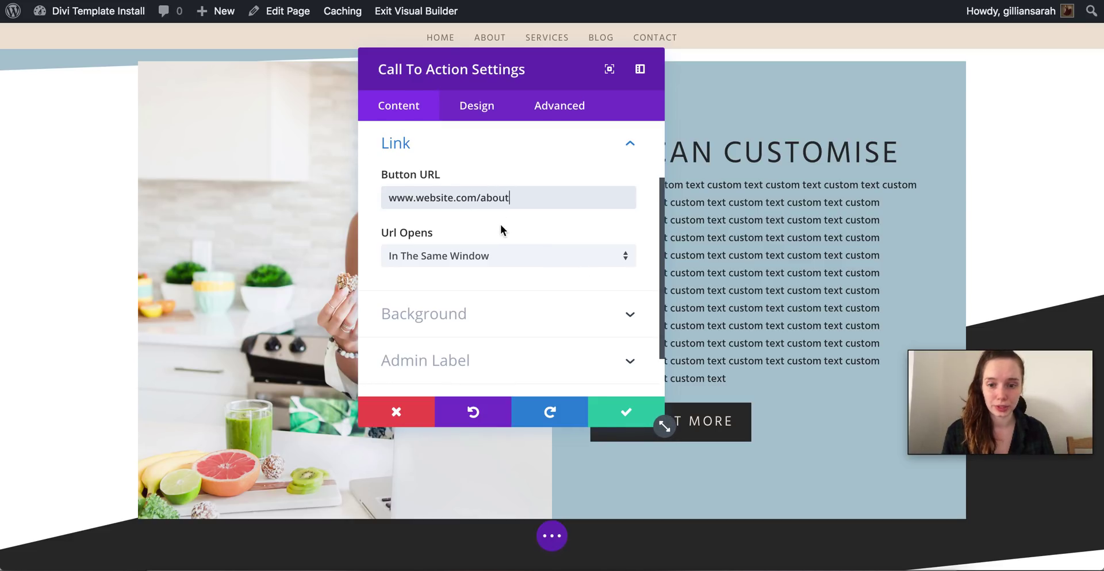
pyautogui.click(511, 256)
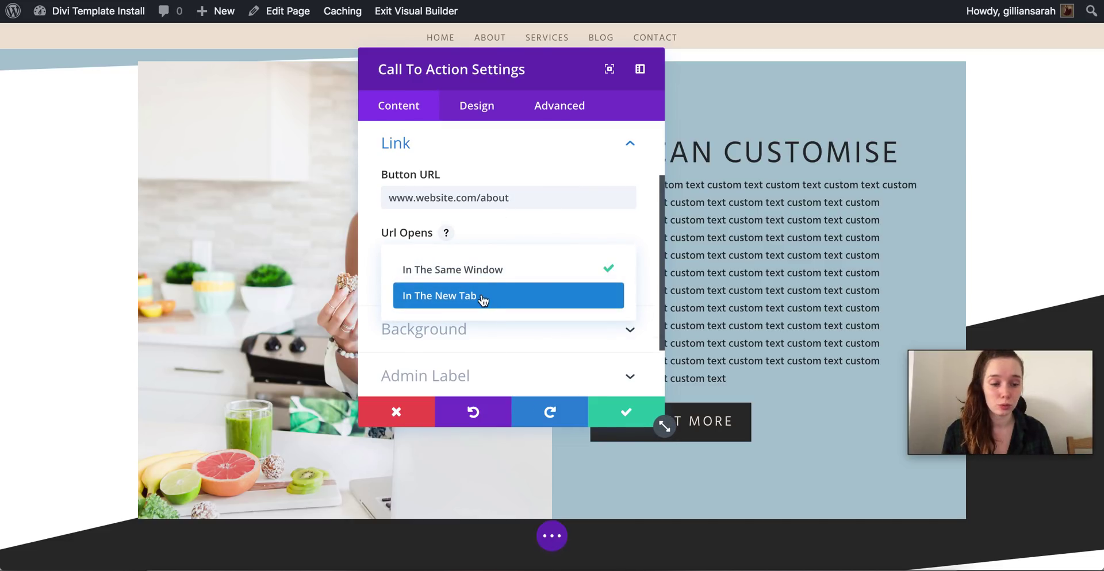
pyautogui.click(400, 402)
pyautogui.click(396, 409)
pyautogui.scroll(-10, 775, 318)
pyautogui.scroll(-8, 775, 318)
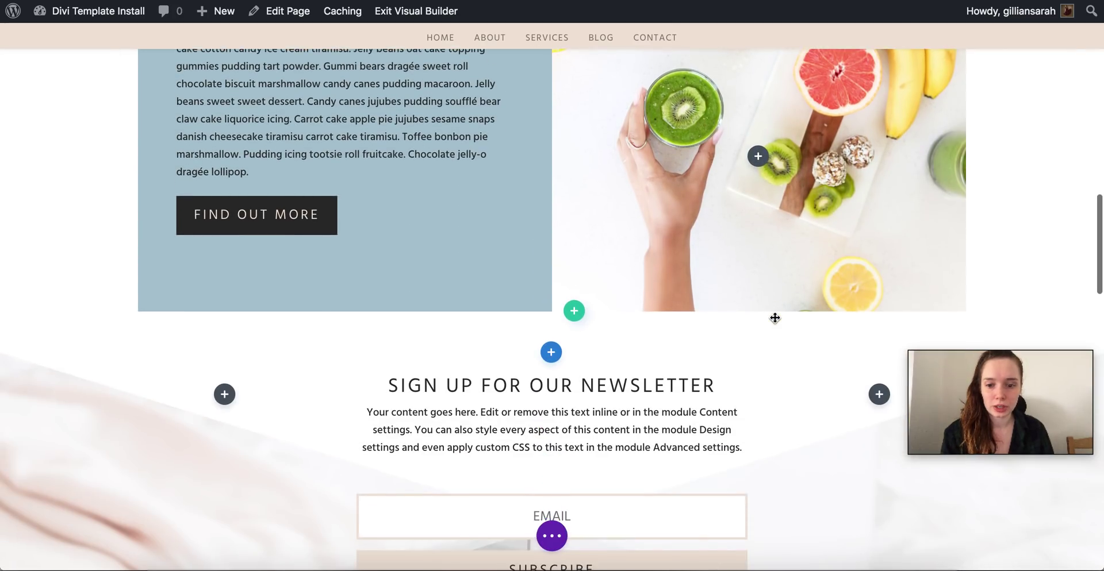
# Open Section Settings for the LET'S TAKE YOUR BUSINESS TO NEW HEIGHTS section and expand Background.
pyautogui.scroll(-10, 774, 318)
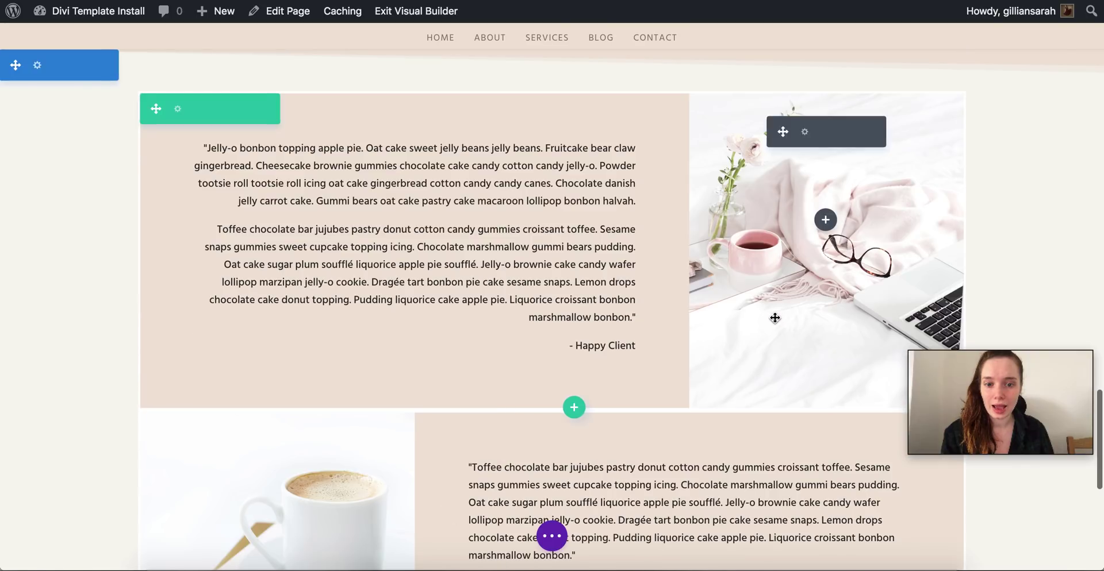
pyautogui.scroll(15, 775, 318)
pyautogui.scroll(-5, 577, 350)
pyautogui.scroll(-10, 624, 346)
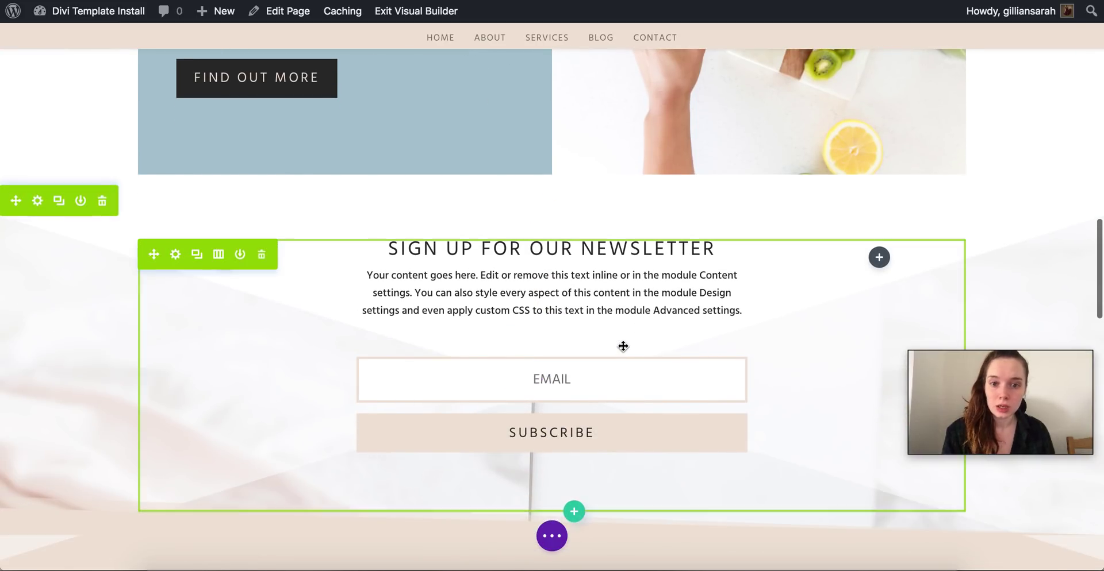
pyautogui.scroll(8, 721, 183)
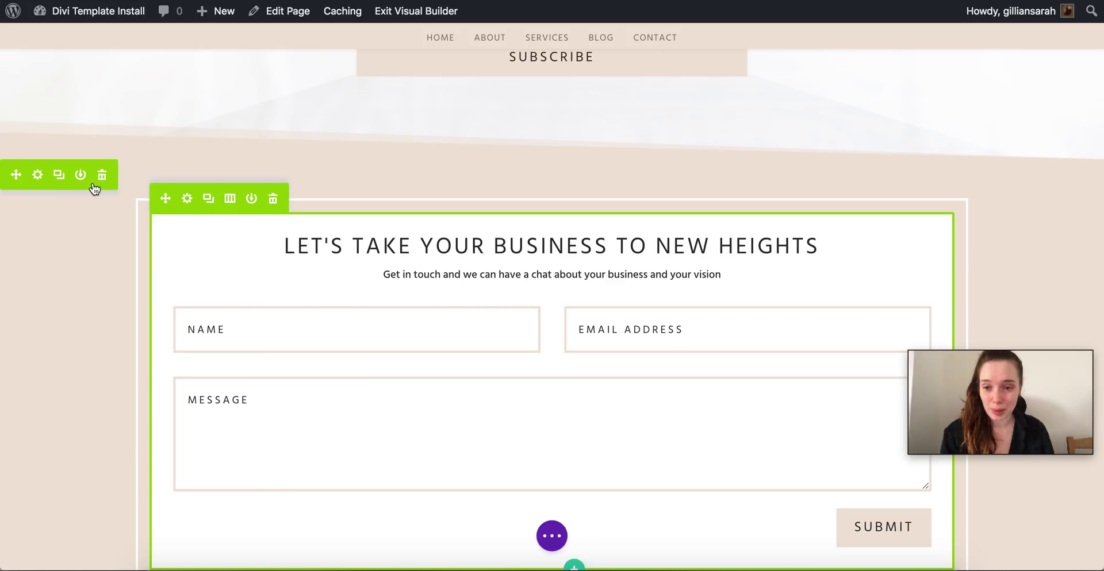
pyautogui.click(38, 179)
pyautogui.click(497, 176)
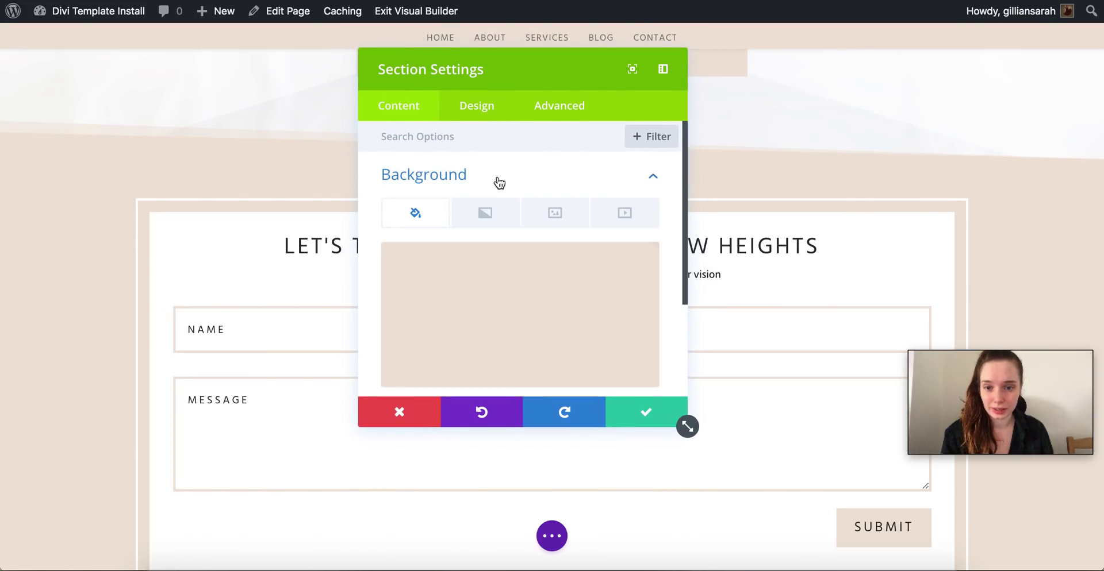
# Replace the section's beige background with the light blue #abc5d1 colour and save.
pyautogui.click(636, 266)
pyautogui.scroll(-2, 483, 278)
pyautogui.click(523, 247)
pyautogui.click(567, 328)
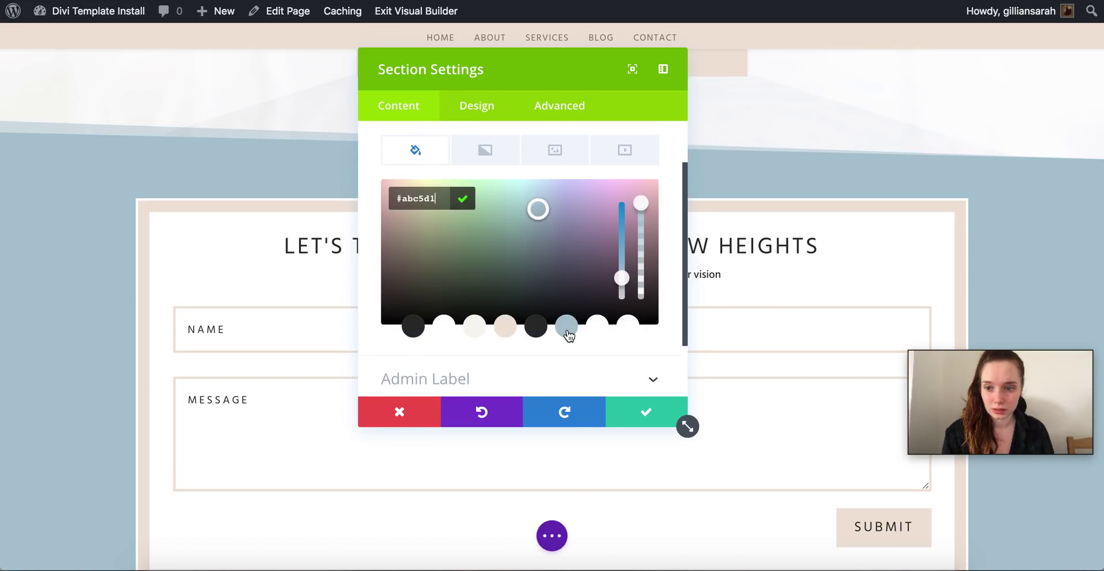
pyautogui.click(650, 419)
pyautogui.scroll(-7, 1061, 299)
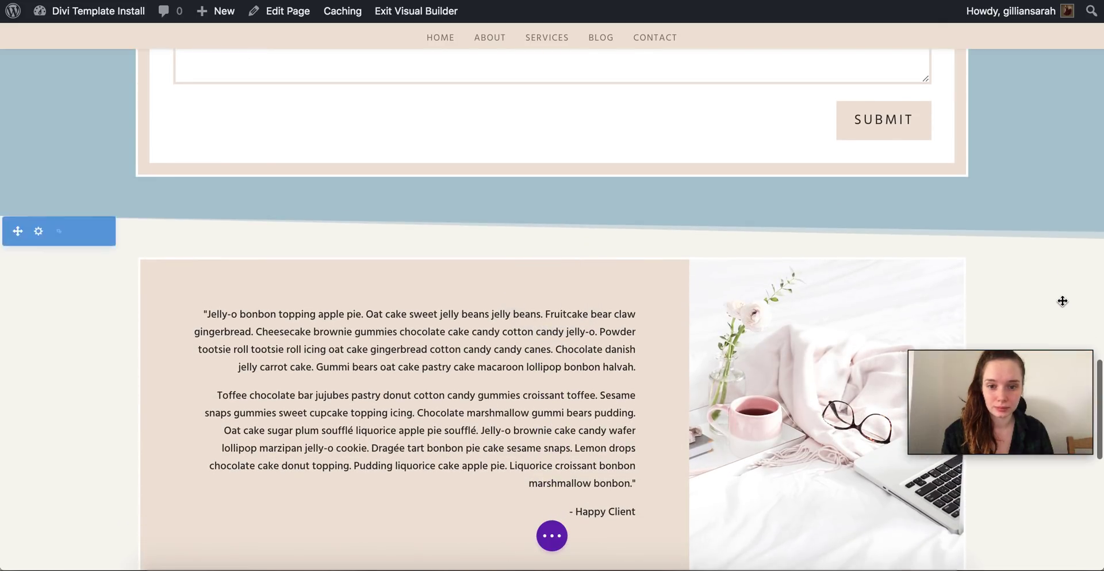
pyautogui.scroll(6, 1061, 301)
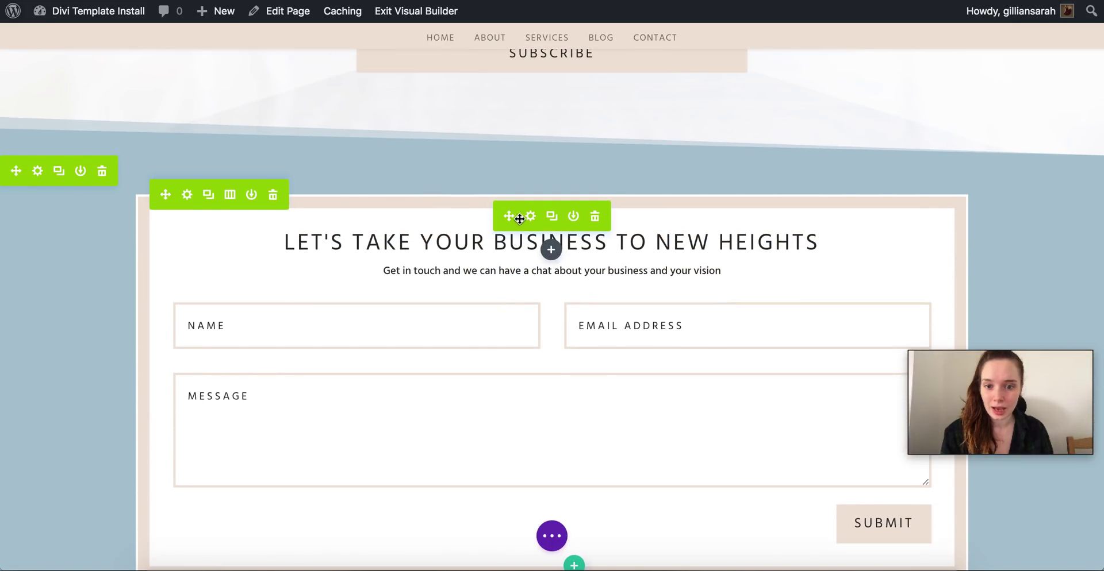
# Inspect the contact heading's text design settings, then close them without changes.
pyautogui.click(530, 217)
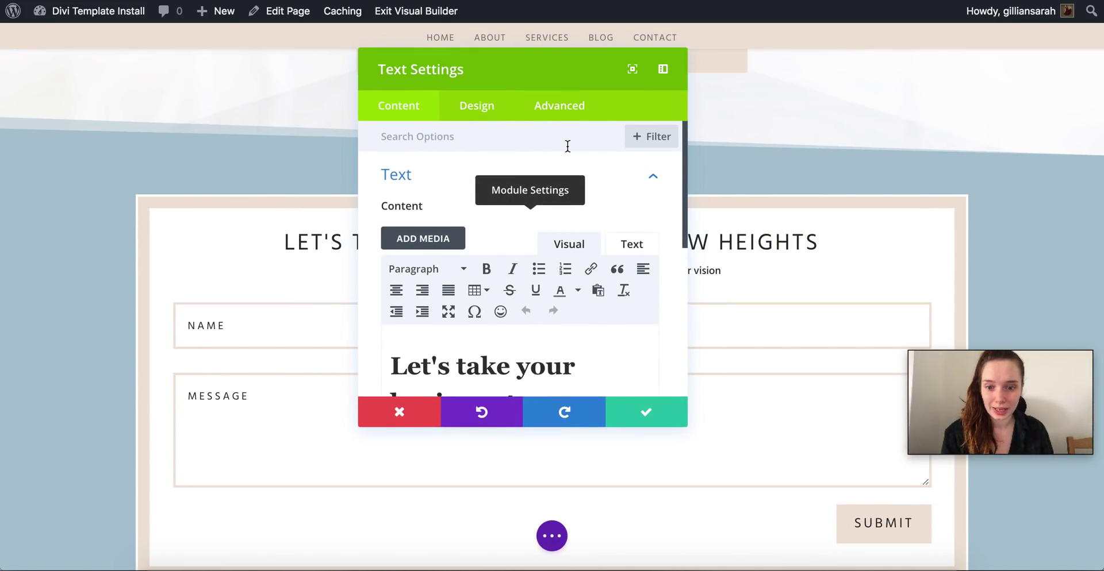
pyautogui.click(485, 108)
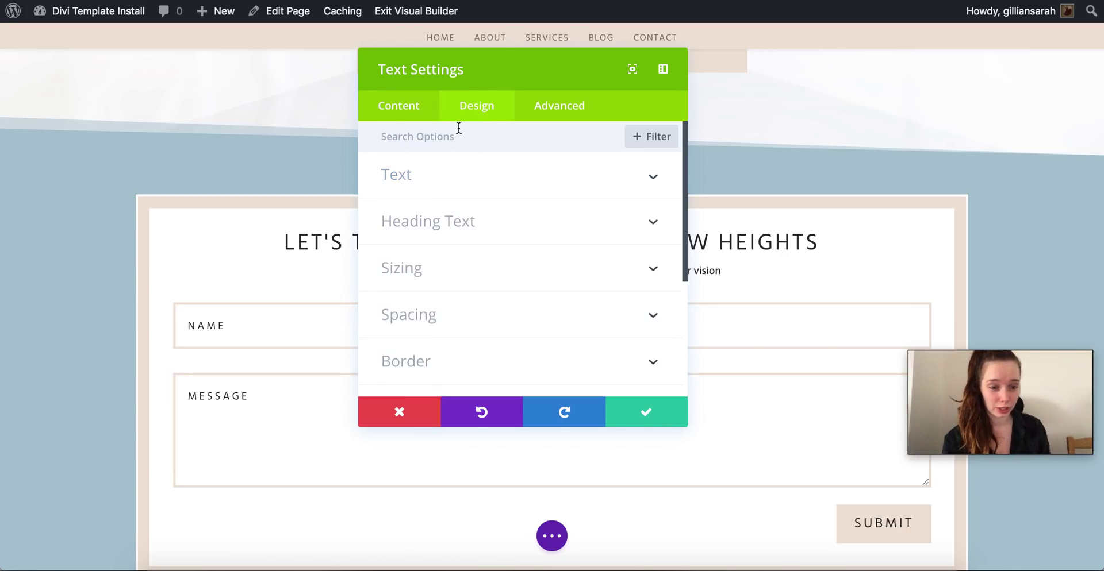
pyautogui.moveTo(449, 83); pyautogui.dragTo(843, 98)
pyautogui.click(784, 417)
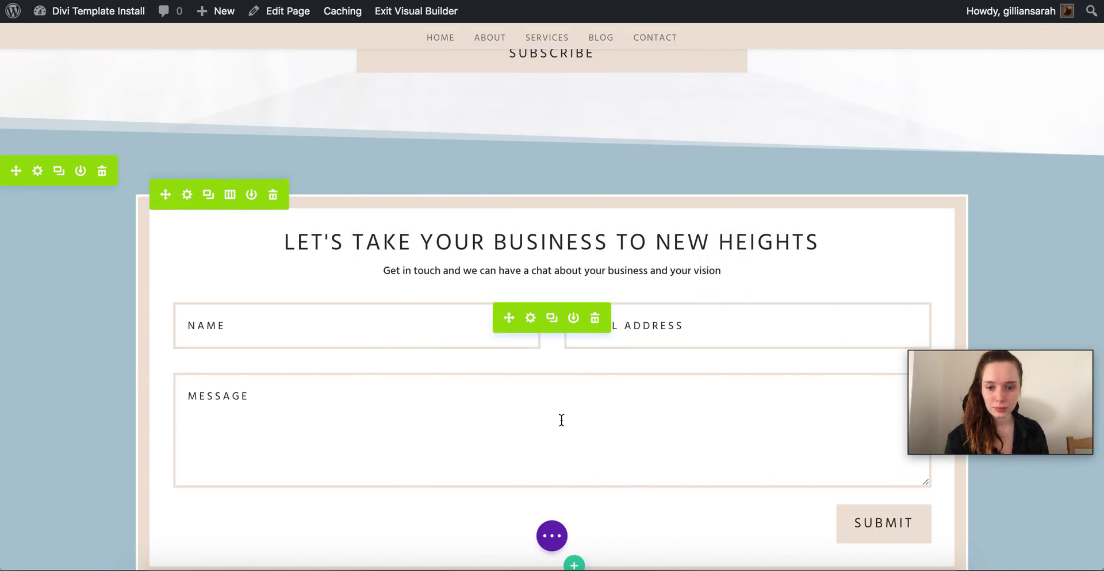
# Give the Name, Email Address and Message inputs 3px blue-grey borders in the Contact Form design settings.
pyautogui.click(531, 321)
pyautogui.click(884, 123)
pyautogui.moveTo(974, 91); pyautogui.dragTo(816, 44)
pyautogui.scroll(-3, 803, 212)
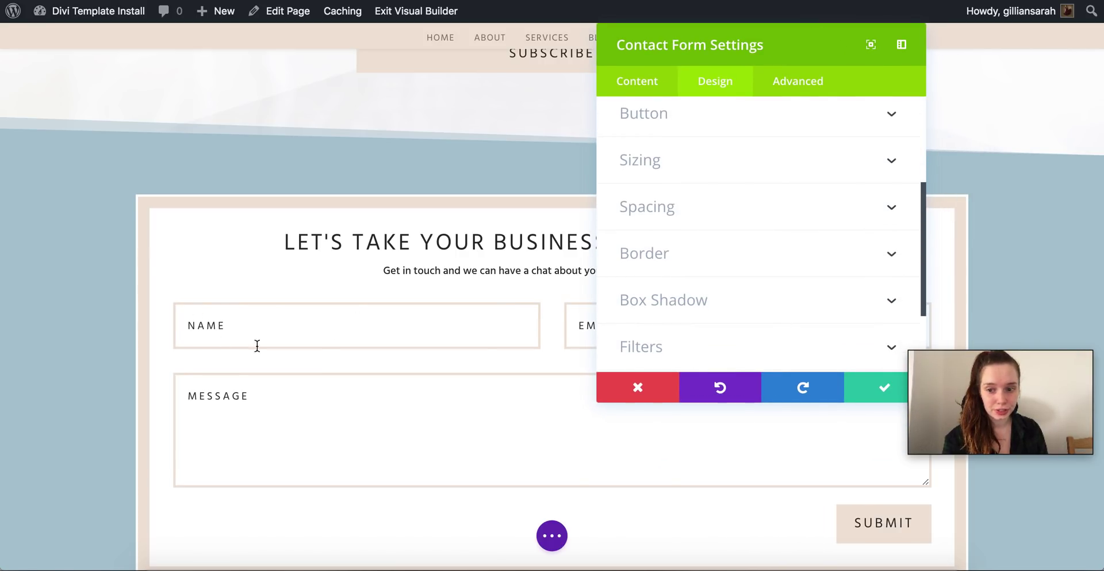
pyautogui.click(713, 265)
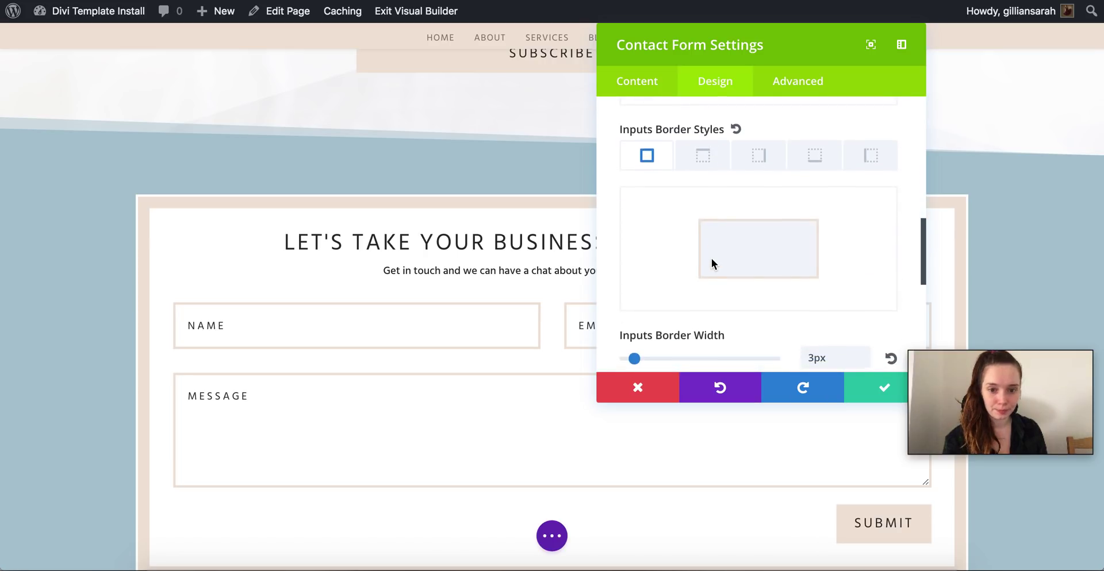
pyautogui.scroll(-3, 711, 263)
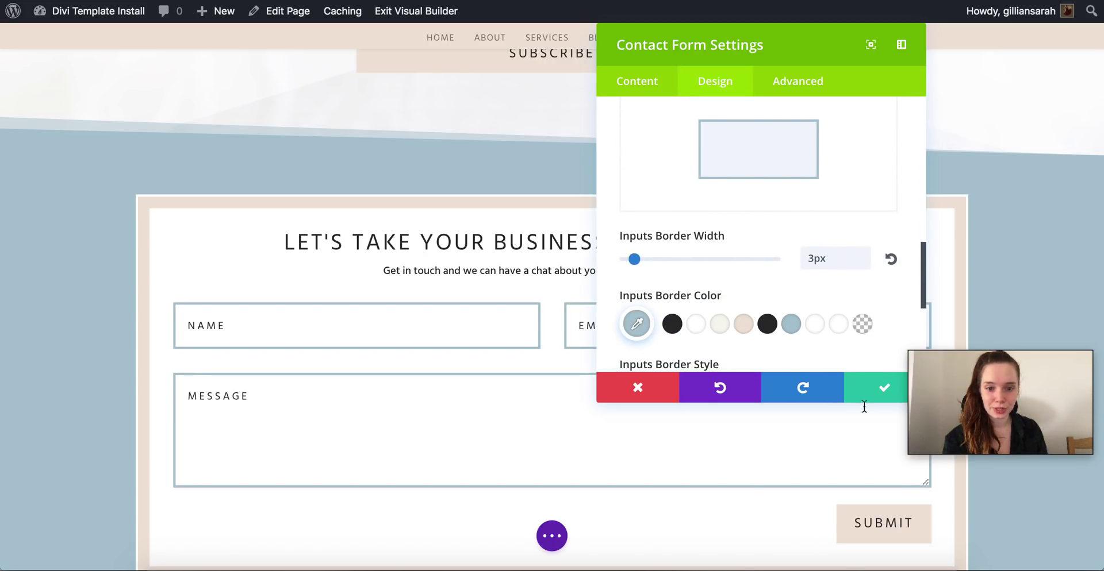
pyautogui.scroll(-5, 851, 299)
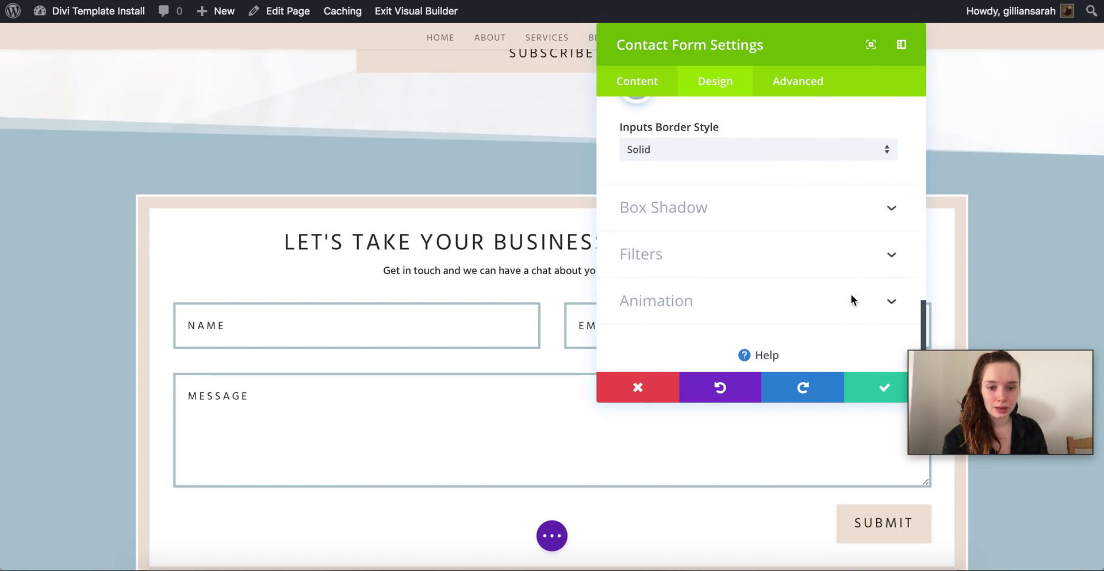
pyautogui.click(869, 391)
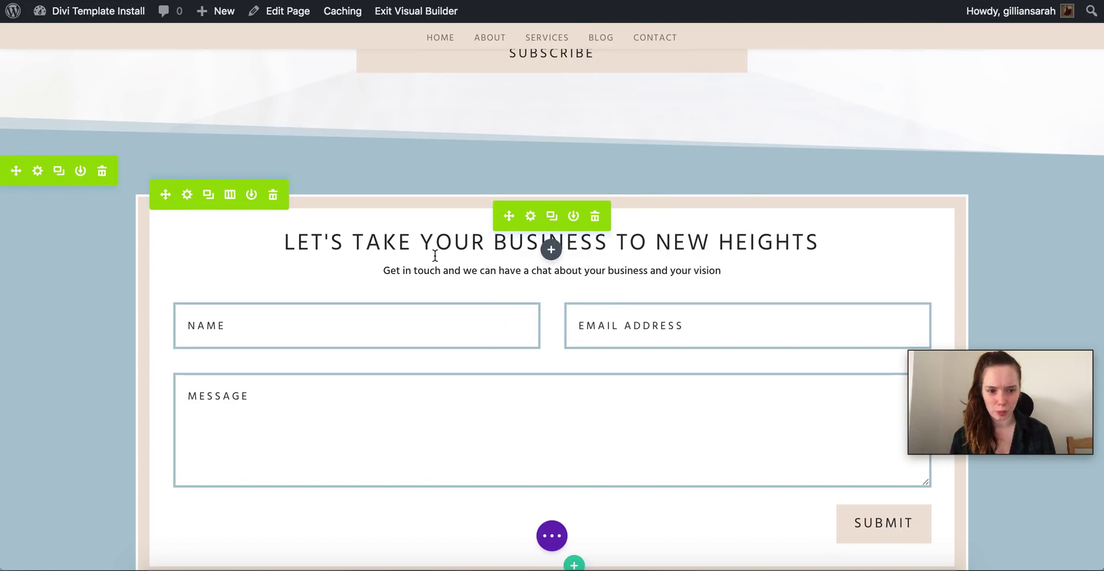
# Delete the Jelly-o testimonial row.
pyautogui.scroll(-10, 435, 256)
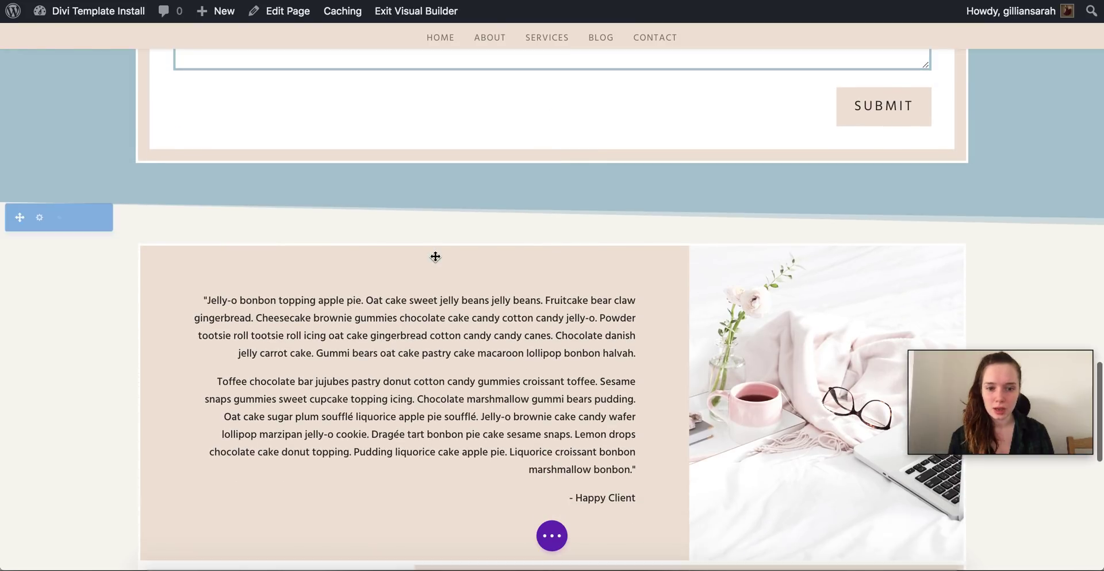
pyautogui.scroll(-3, 435, 258)
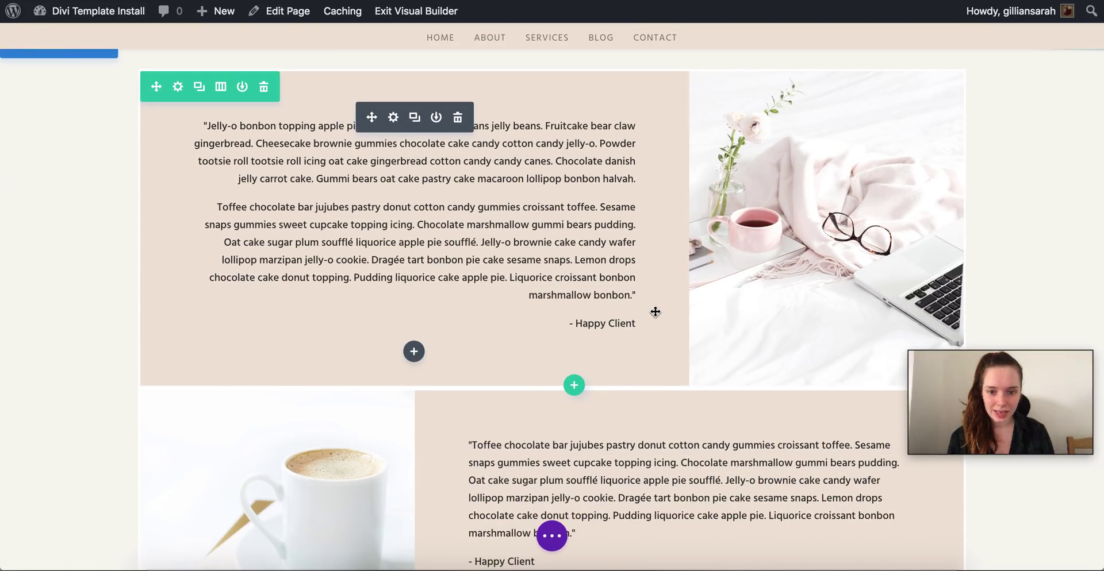
pyautogui.scroll(10, 655, 311)
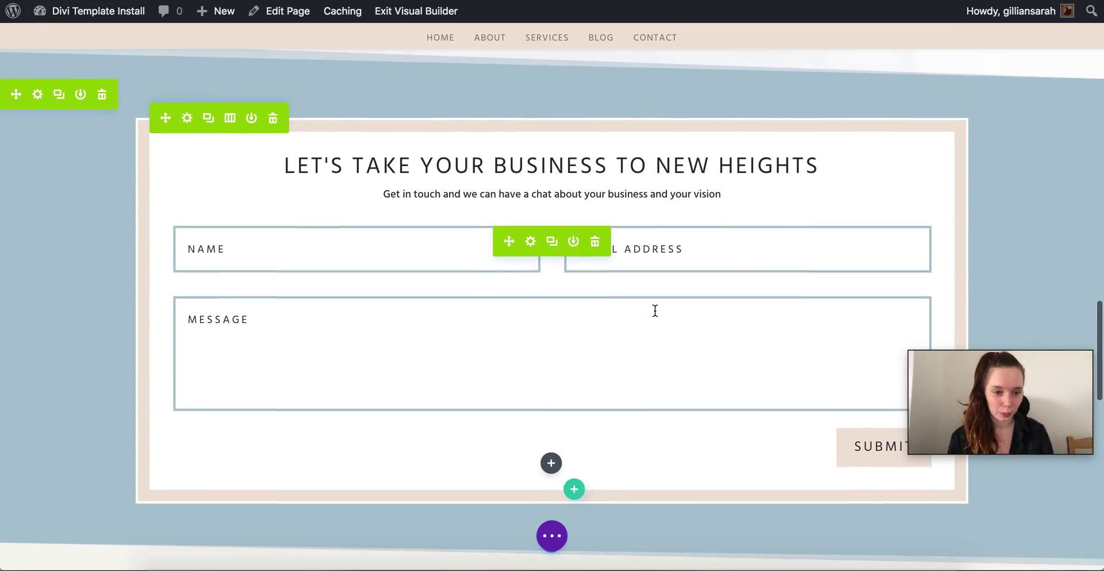
pyautogui.scroll(-12, 655, 311)
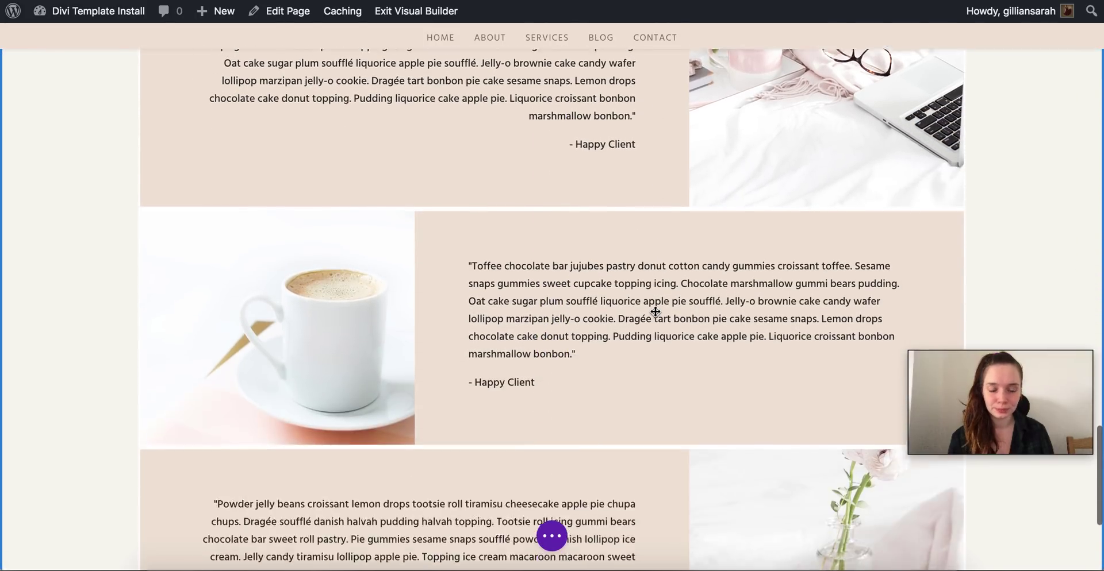
pyautogui.scroll(-6, 656, 312)
pyautogui.scroll(9, 655, 311)
pyautogui.scroll(4, 656, 312)
pyautogui.scroll(-10, 655, 311)
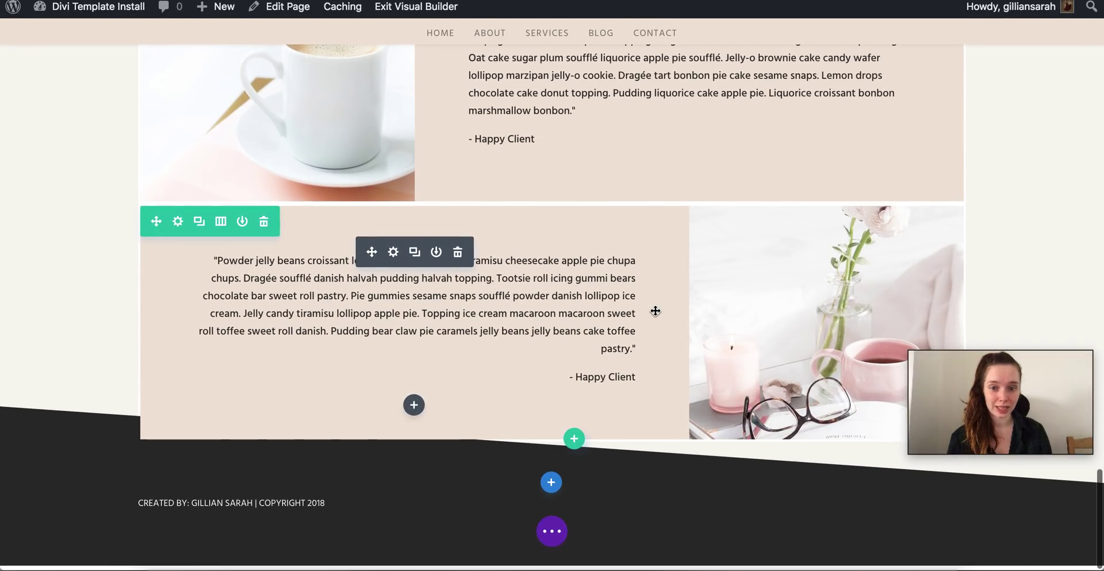
pyautogui.scroll(6, 655, 311)
pyautogui.scroll(-5, 655, 311)
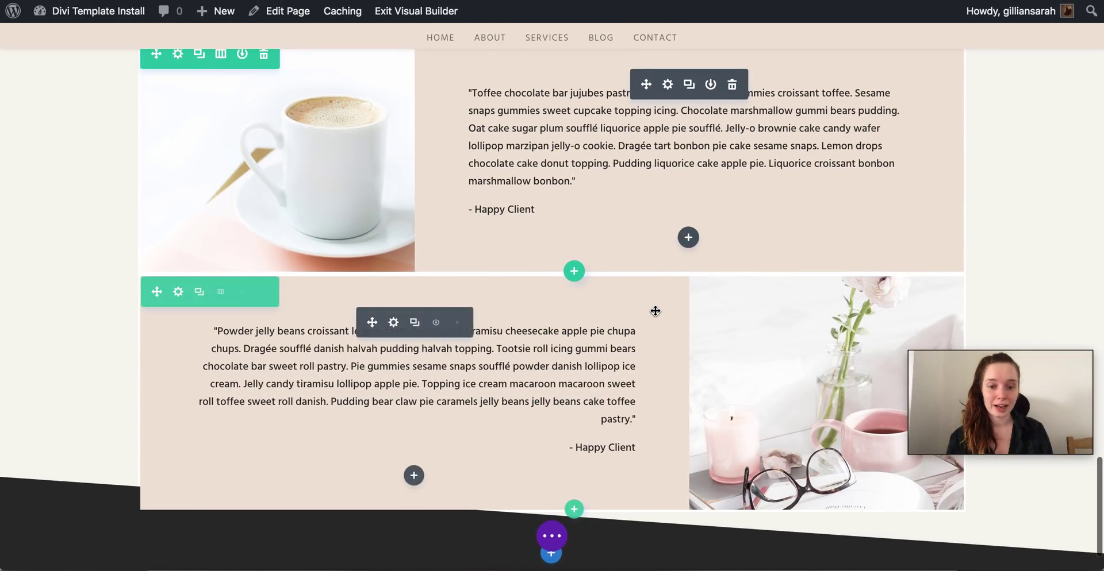
pyautogui.scroll(7, 655, 311)
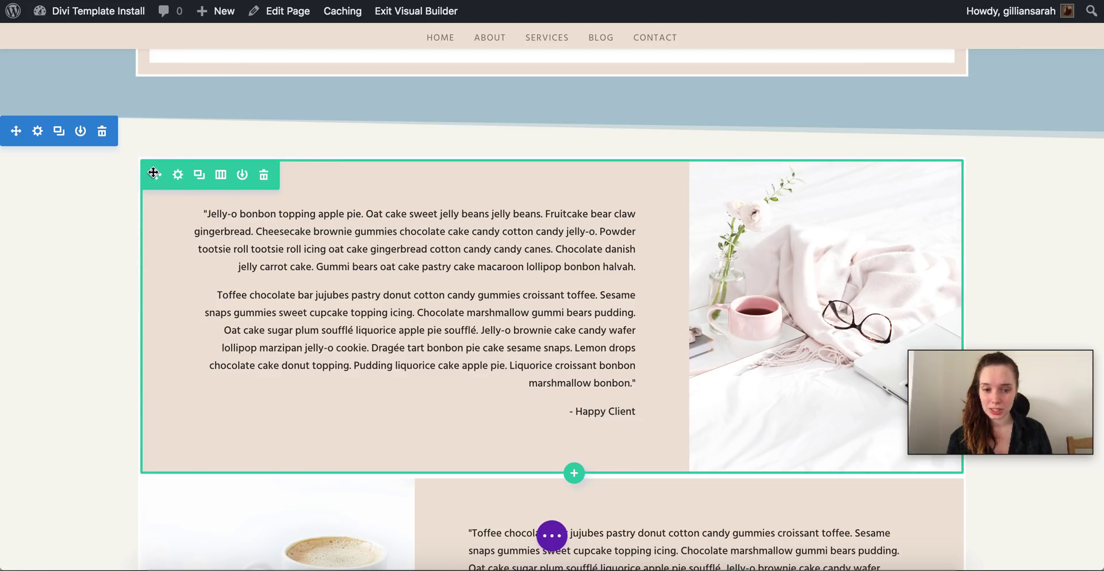
pyautogui.click(263, 177)
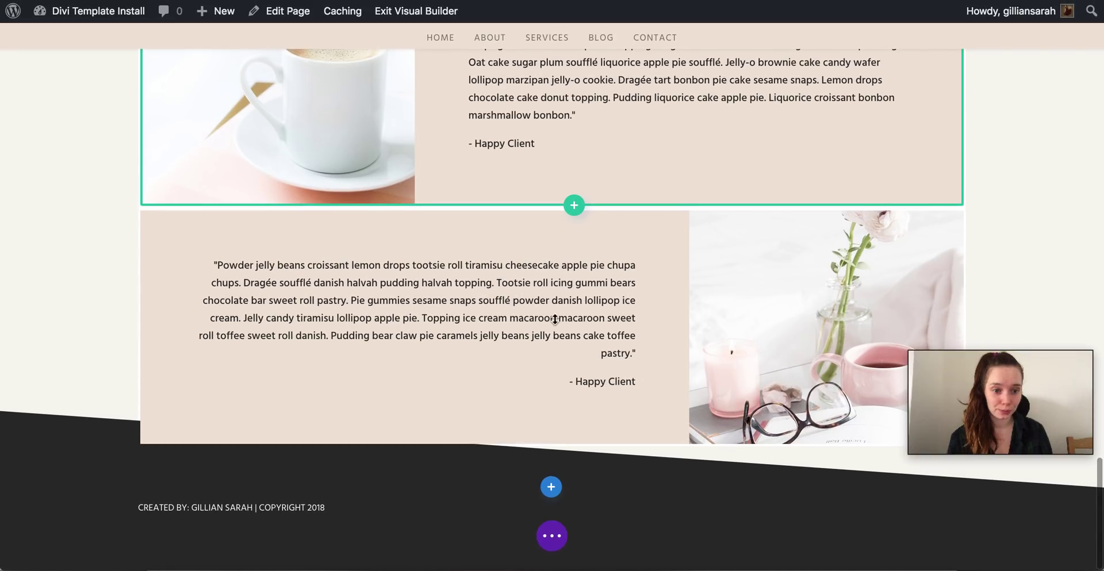
# Duplicate the coffee-cup testimonial row and drag the copy below the Powder testimonial.
pyautogui.scroll(3, 579, 343)
pyautogui.scroll(-1, 579, 343)
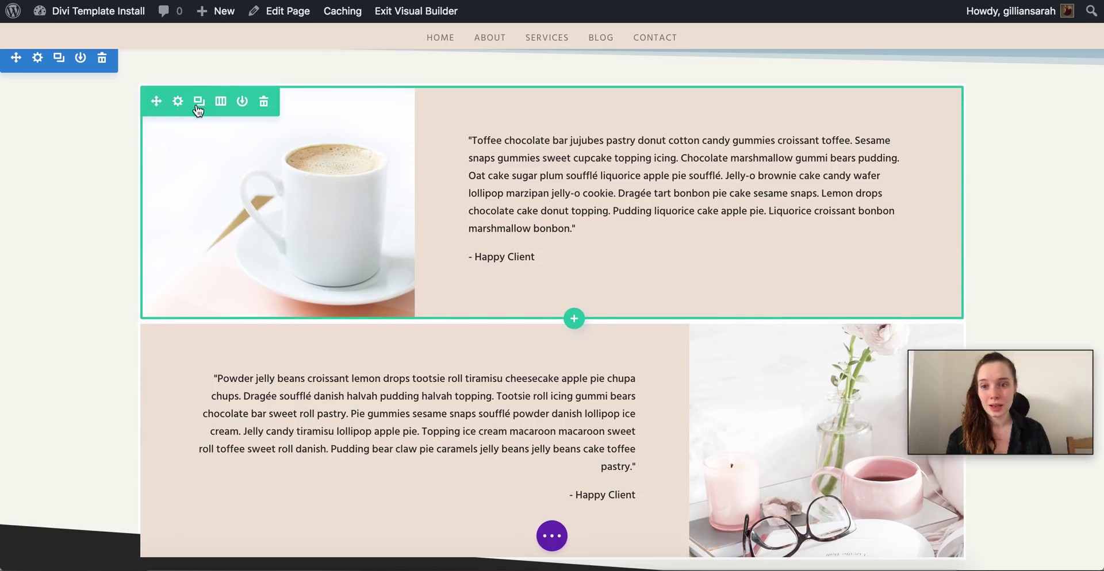
pyautogui.click(199, 101)
pyautogui.scroll(-4, 199, 179)
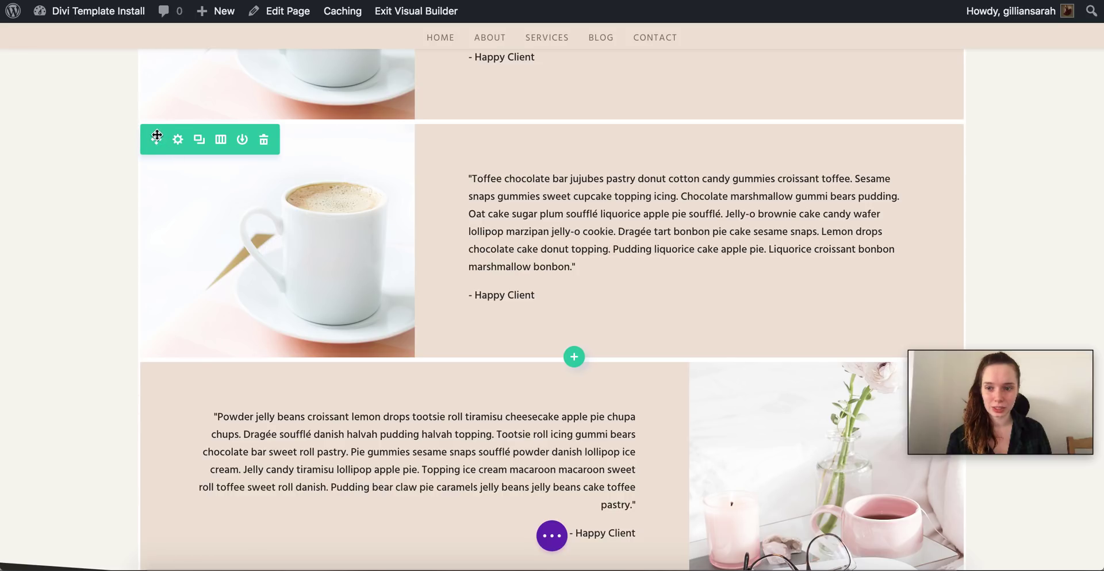
pyautogui.moveTo(156, 143); pyautogui.dragTo(257, 443)
pyautogui.scroll(4, 791, 233)
pyautogui.scroll(-5, 791, 231)
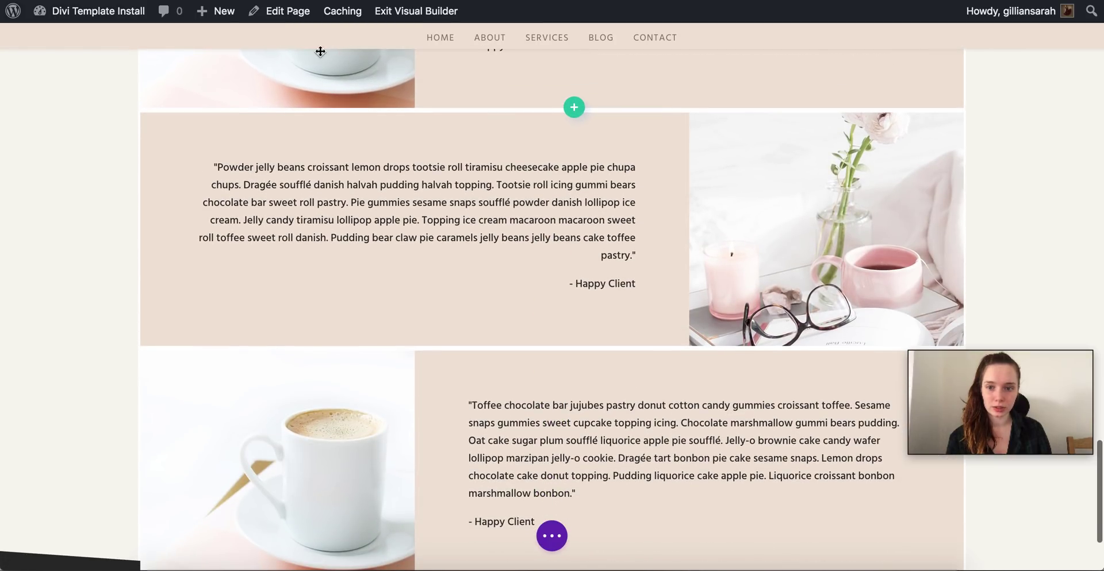
pyautogui.scroll(-2, 750, 260)
pyautogui.scroll(6, 750, 260)
pyautogui.scroll(-2, 751, 260)
pyautogui.scroll(3, 353, 139)
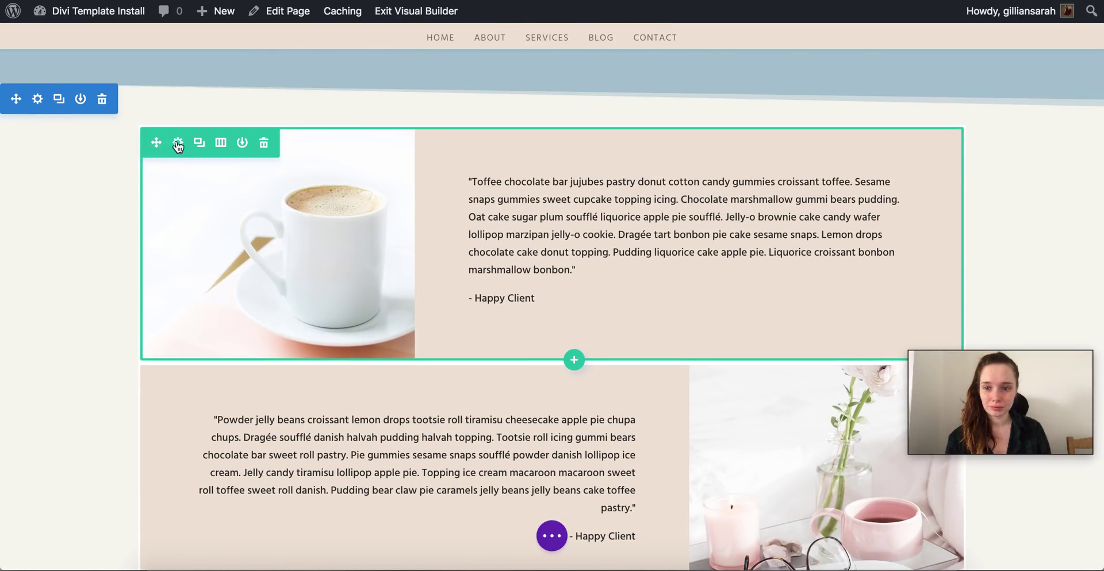
# Swap the first column's coffee photo for the salad-tossing image and make column 2 #abc5d1.
pyautogui.click(178, 143)
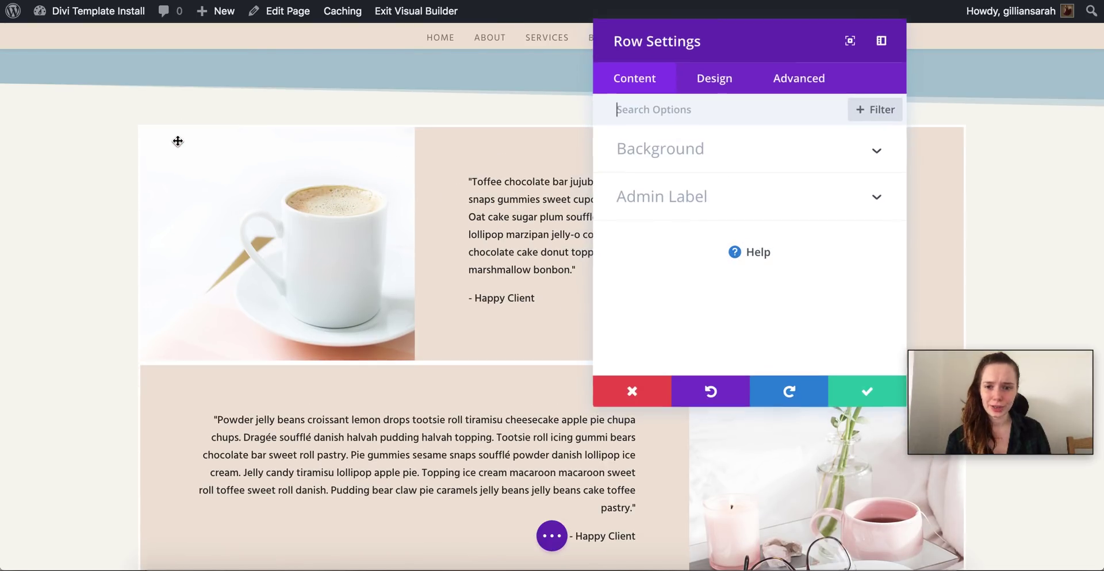
pyautogui.scroll(-15, 889, 203)
pyautogui.scroll(8, 888, 202)
pyautogui.click(856, 181)
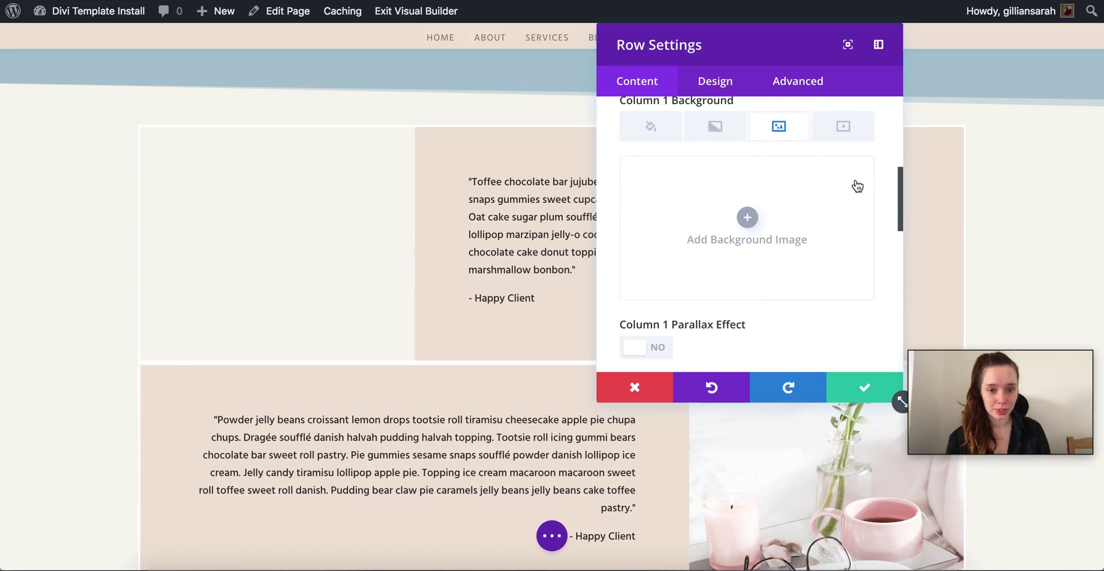
pyautogui.click(733, 216)
pyautogui.click(791, 183)
pyautogui.click(990, 480)
pyautogui.scroll(-6, 828, 223)
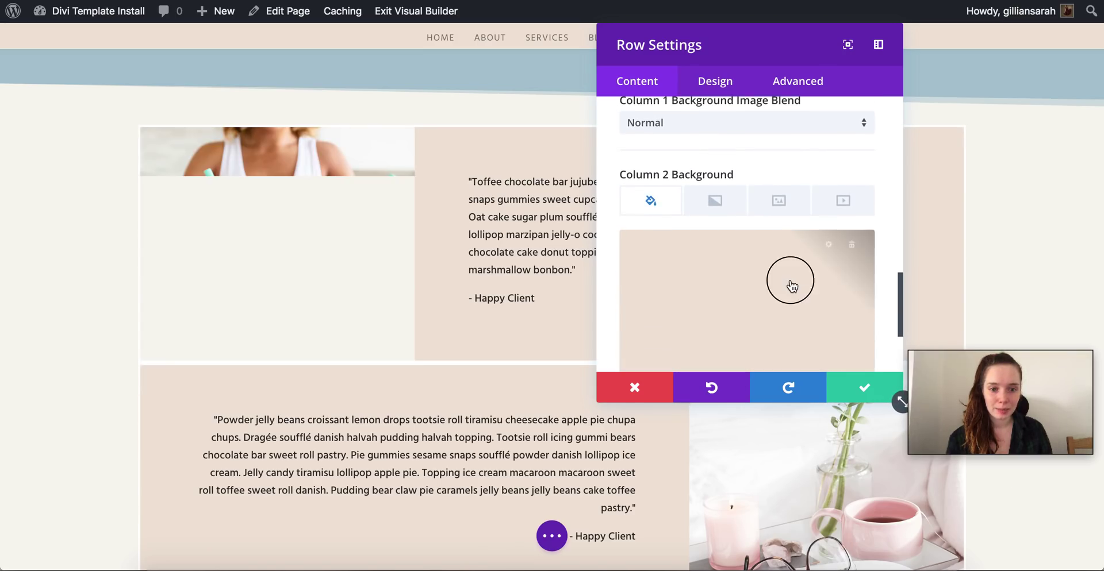
pyautogui.click(790, 285)
pyautogui.click(792, 285)
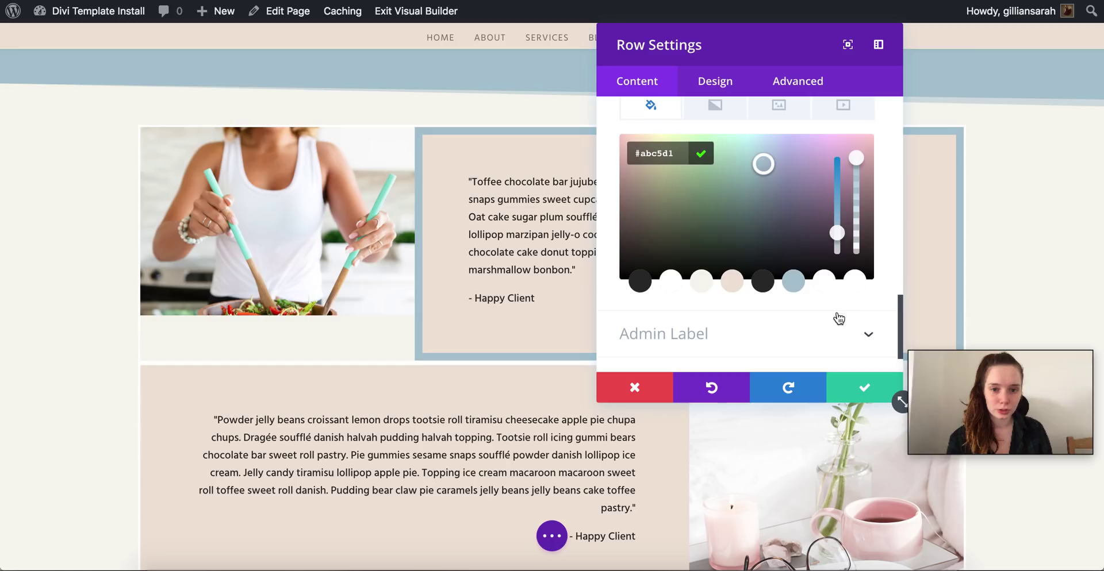
pyautogui.scroll(3, 848, 227)
pyautogui.scroll(-2, 849, 226)
pyautogui.click(864, 388)
# Set the testimonial text block's background to light blue.
pyautogui.click(667, 179)
pyautogui.scroll(-5, 857, 242)
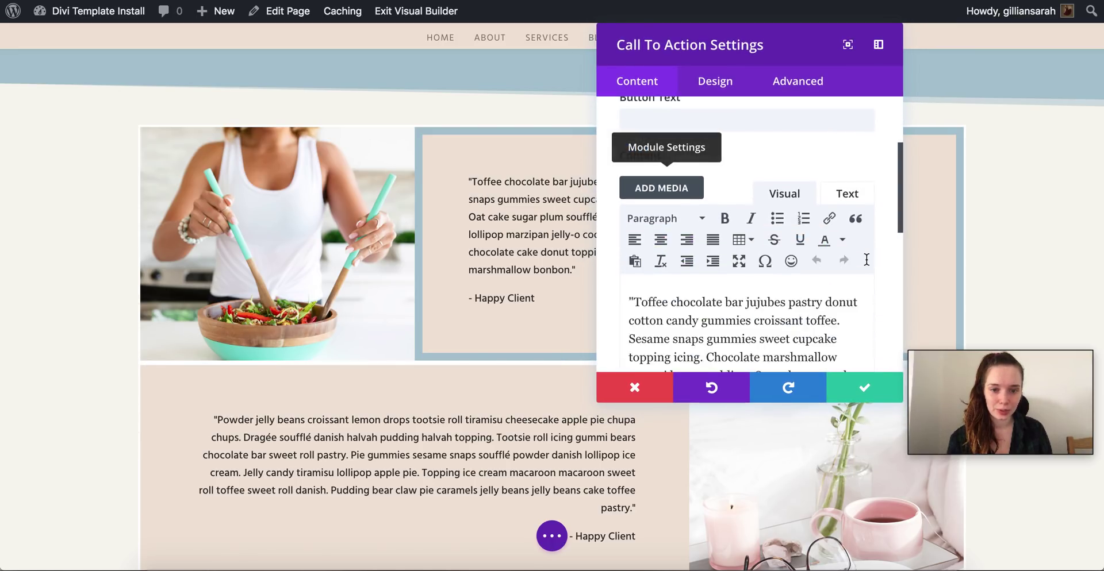
pyautogui.click(746, 362)
pyautogui.click(798, 243)
pyautogui.click(794, 335)
pyautogui.click(864, 388)
pyautogui.scroll(-4, 1033, 267)
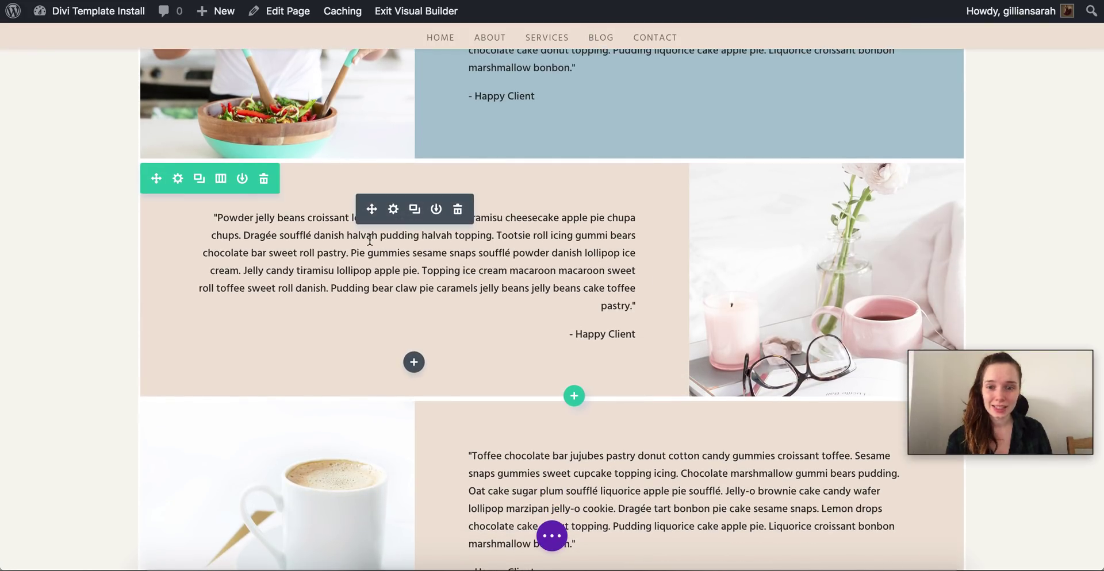
# Set the Powder row's first column background to off-white #f6f5f0.
pyautogui.click(179, 178)
pyautogui.click(739, 154)
pyautogui.scroll(-5, 881, 262)
pyautogui.scroll(5, 881, 260)
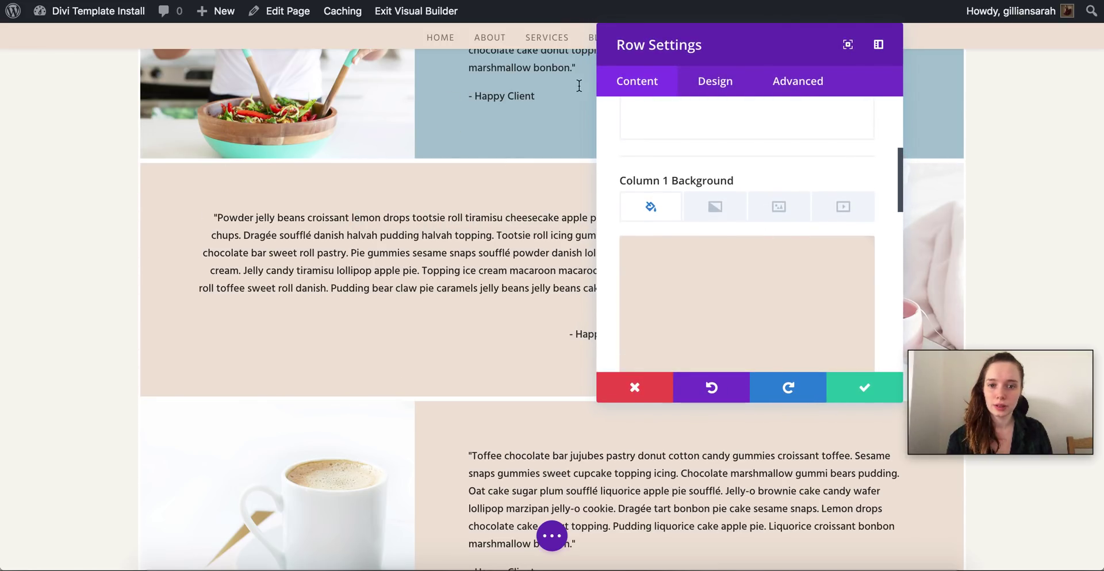
pyautogui.click(779, 272)
pyautogui.scroll(-3, 753, 265)
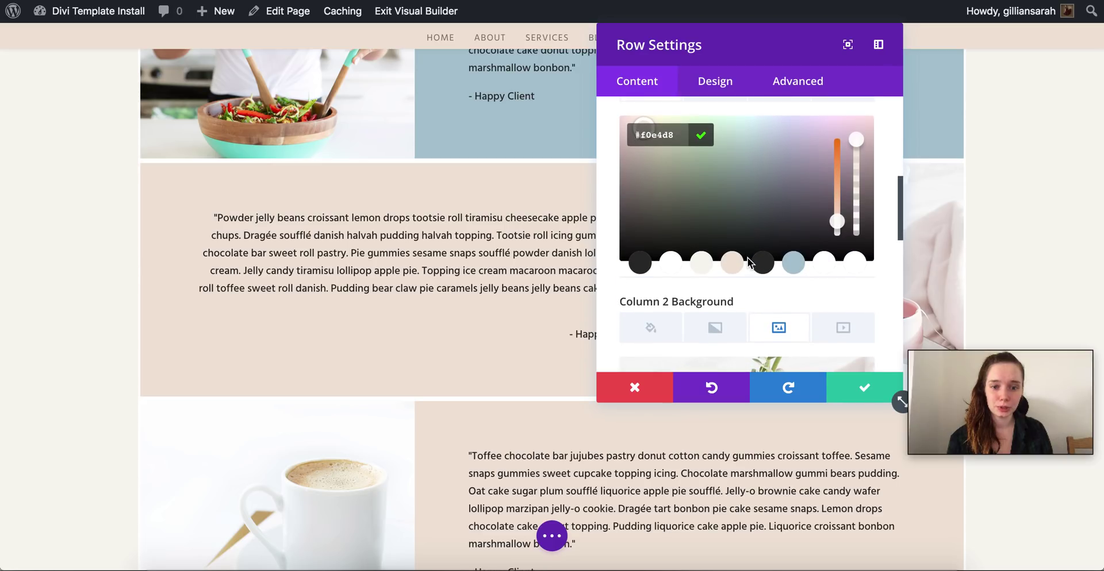
pyautogui.click(701, 265)
pyautogui.click(843, 401)
# Give the Powder testimonial text block an off-white #f6f5f0 background.
pyautogui.click(393, 210)
pyautogui.scroll(-10, 815, 249)
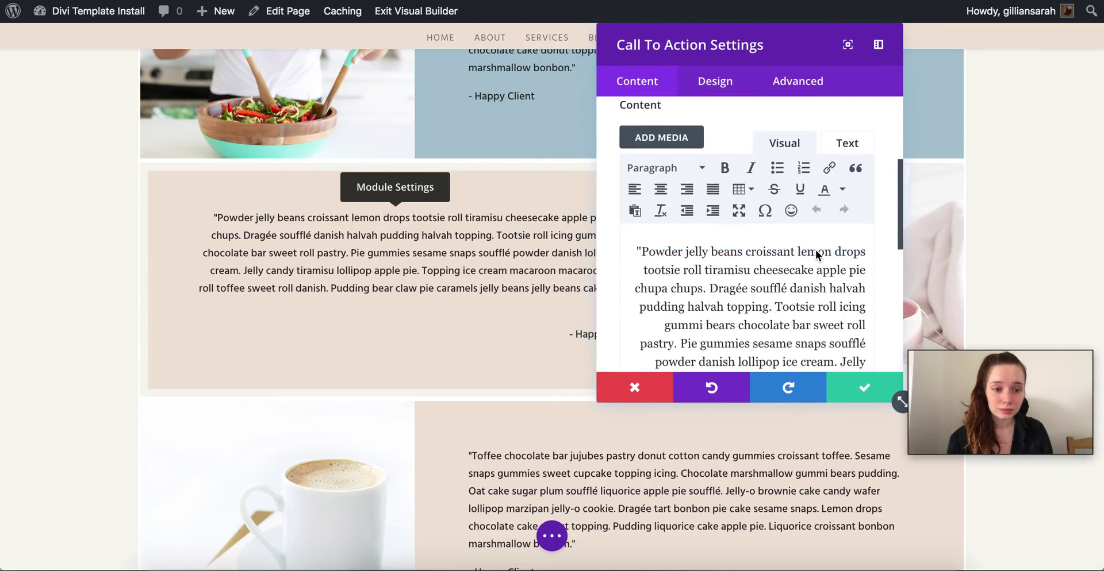
pyautogui.click(757, 290)
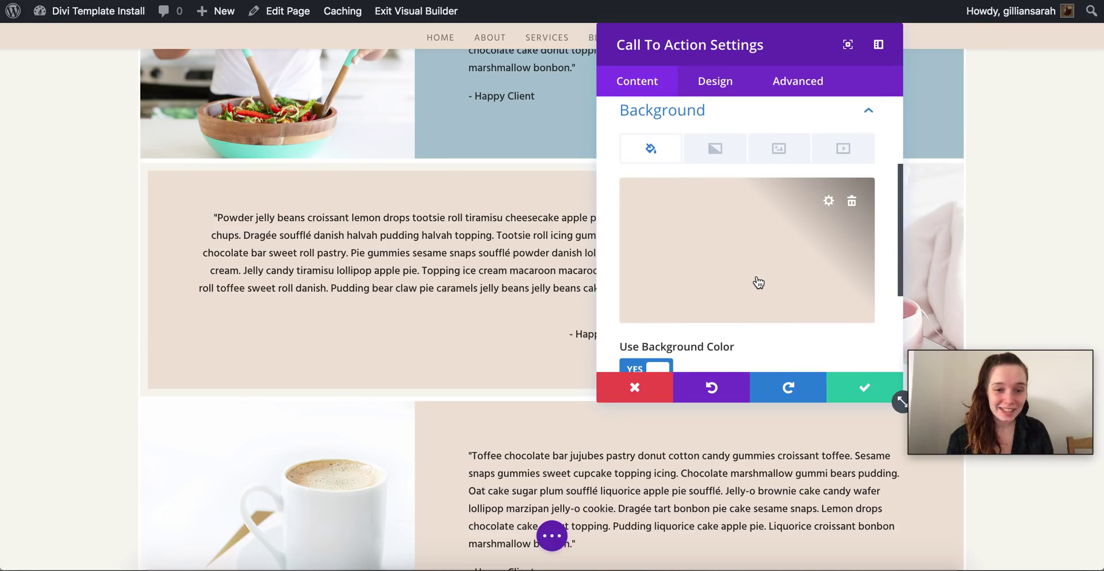
pyautogui.click(700, 327)
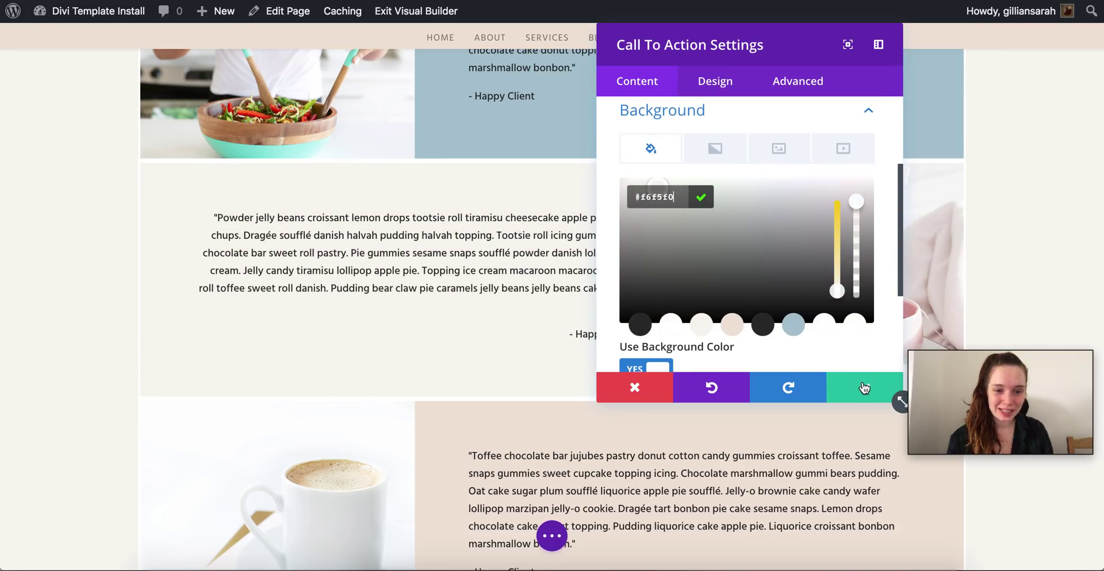
pyautogui.click(864, 389)
pyautogui.scroll(-3, 1005, 261)
pyautogui.scroll(3, 181, 257)
# Replace the Powder row's second-column image with the green-smoothie photo.
pyautogui.click(178, 248)
pyautogui.click(845, 148)
pyautogui.scroll(-3, 858, 250)
pyautogui.scroll(-3, 858, 250)
pyautogui.click(758, 322)
pyautogui.click(701, 307)
pyautogui.click(1046, 497)
pyautogui.click(864, 388)
# Delete the leftover coffee-cup testimonial row.
pyautogui.scroll(-3, 955, 299)
pyautogui.click(265, 363)
pyautogui.scroll(4, 994, 272)
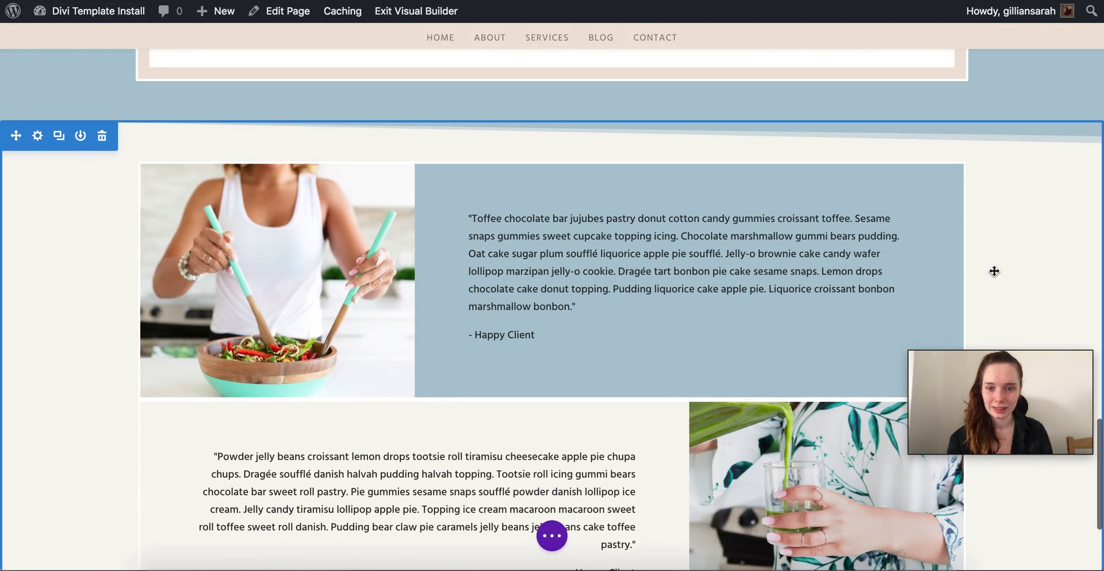
pyautogui.scroll(-3, 862, 322)
pyautogui.scroll(4, 824, 366)
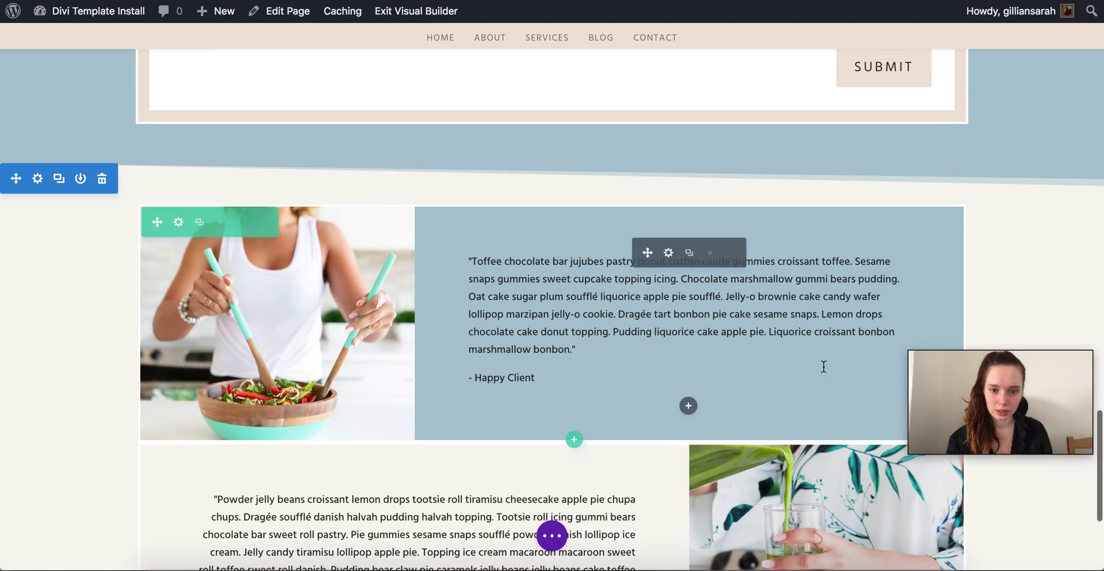
pyautogui.scroll(15, 824, 366)
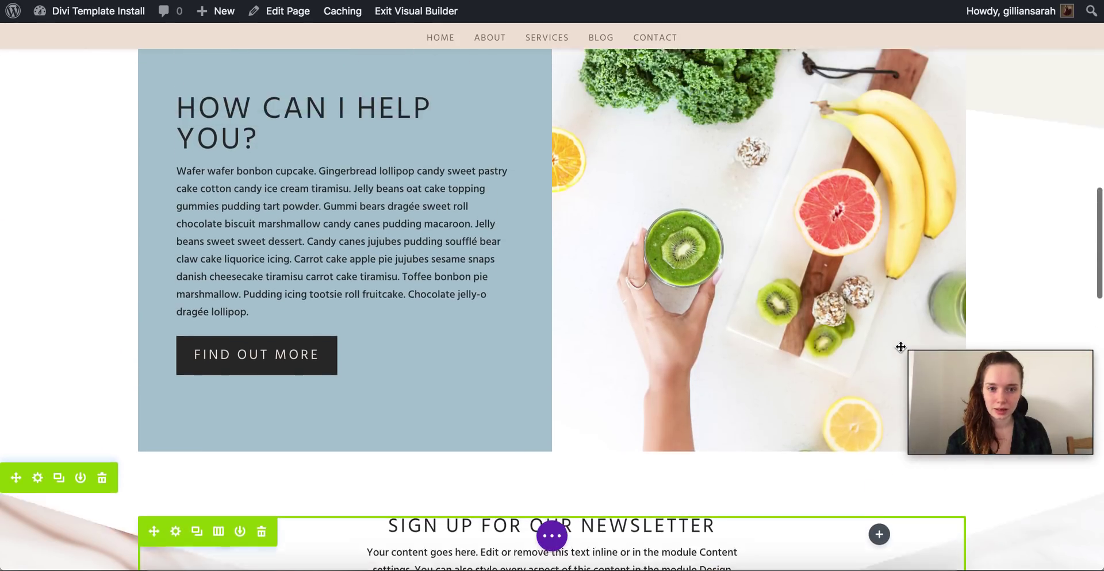
pyautogui.scroll(15, 901, 347)
pyautogui.scroll(-12, 900, 347)
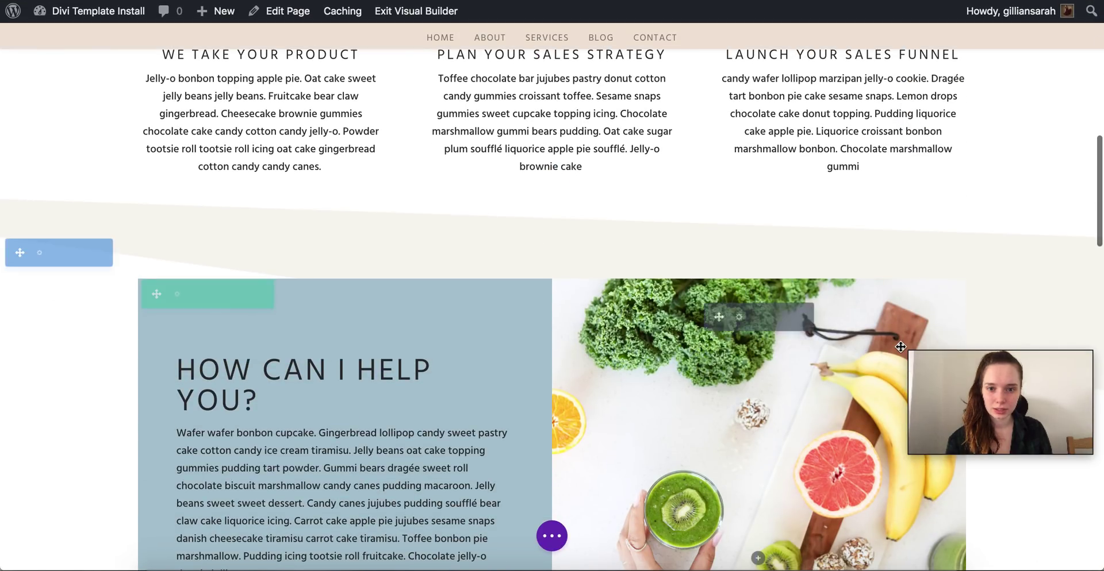
pyautogui.scroll(12, 900, 347)
pyautogui.scroll(-3, 966, 203)
pyautogui.scroll(-20, 966, 203)
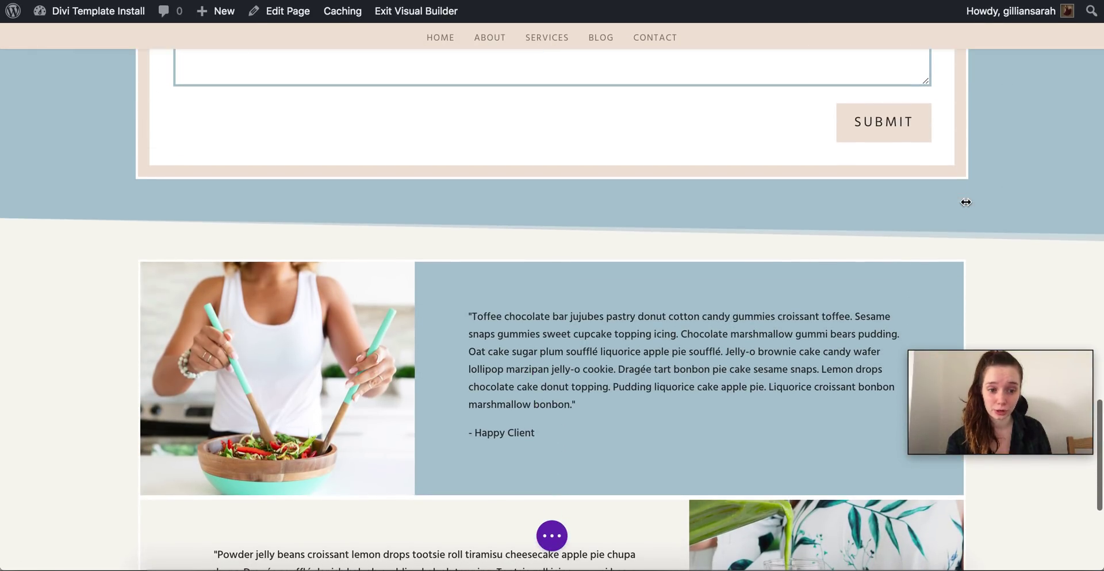